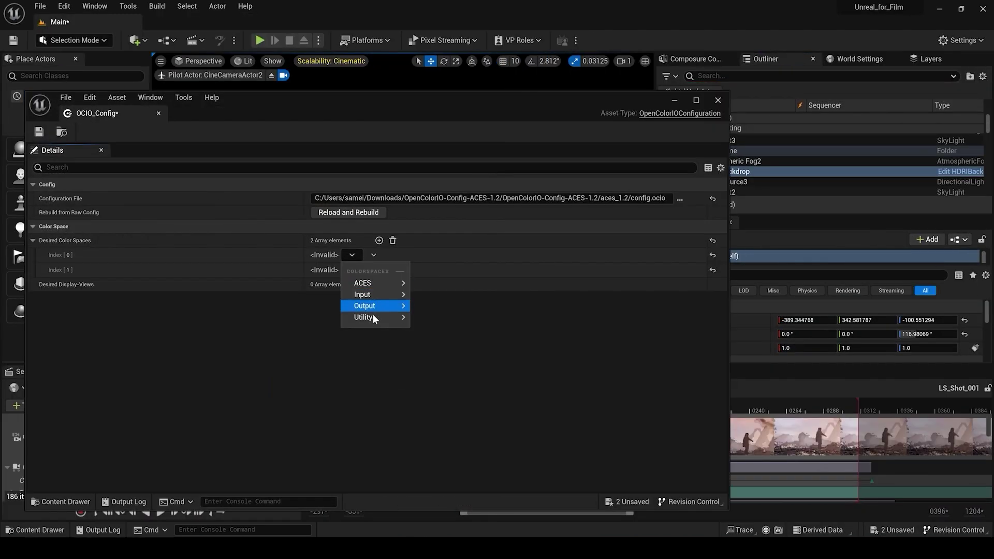
mouse_move(372, 317)
scroll(500, 311, "down", 3)
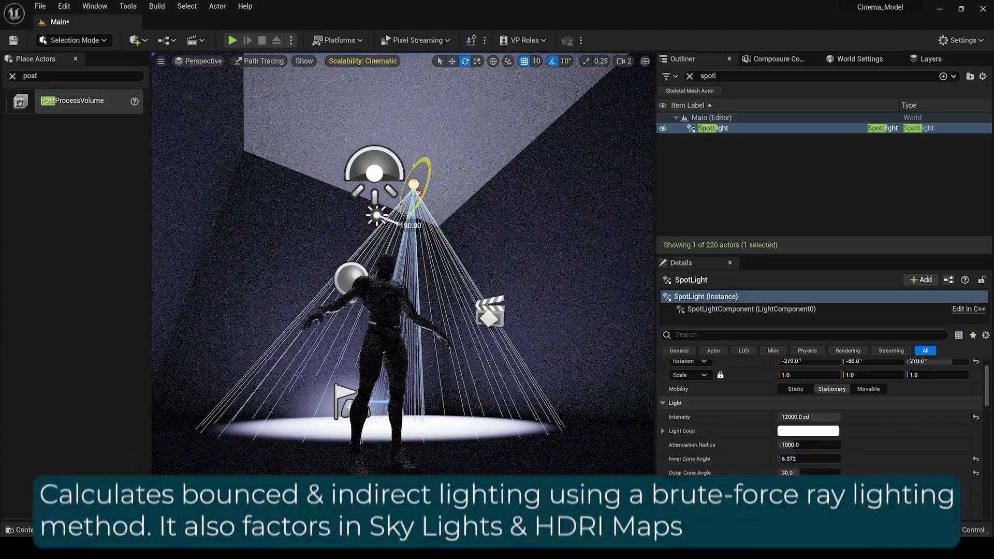
Rotate the spotlight above the character so it shines up onto the ceiling.
left_click_drag(419, 196, 423, 192)
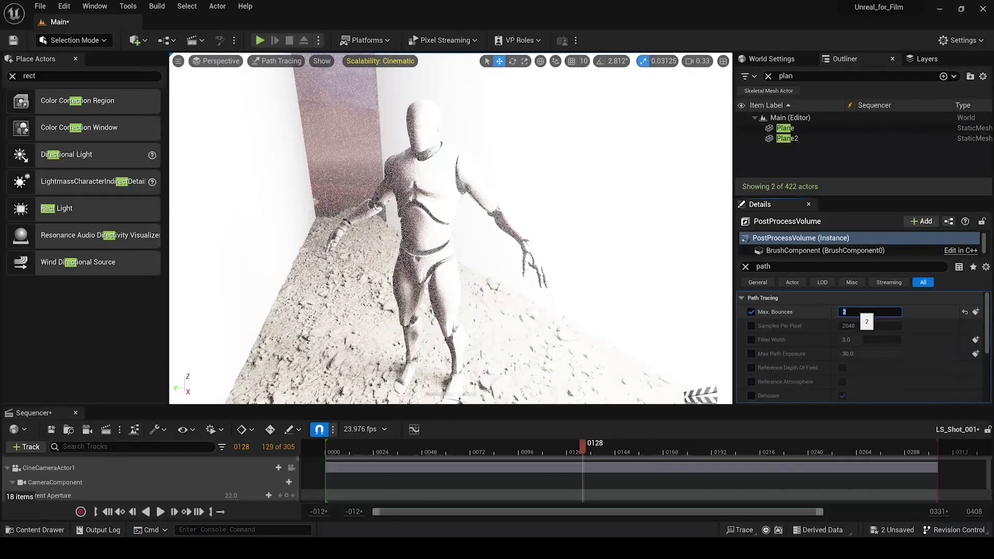
type("3")
key("Return")
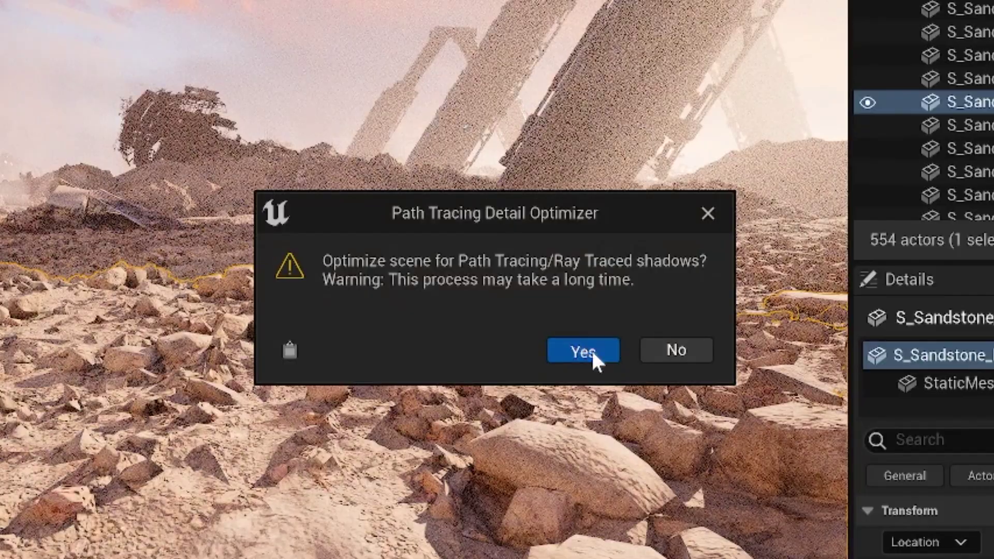
Confirm optimizing the scene for Path Tracing and Ray Traced shadows.
left_click(592, 352)
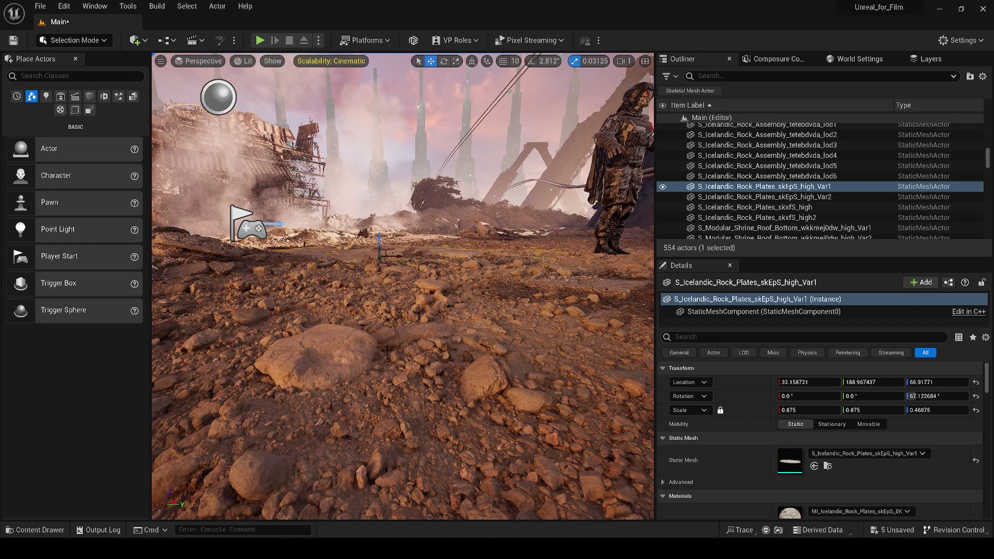
Preview the rocky ground and foreground rocks in Path Tracing, and return the viewport to Lit mode.
left_click(243, 61)
left_click(313, 191)
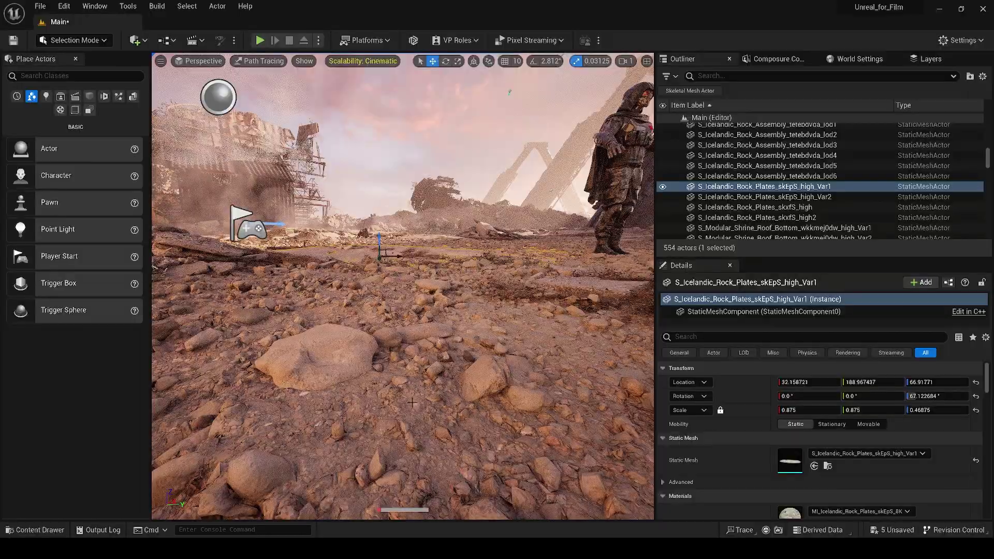
right_click_drag(403, 285, 334, 257)
left_click(258, 60)
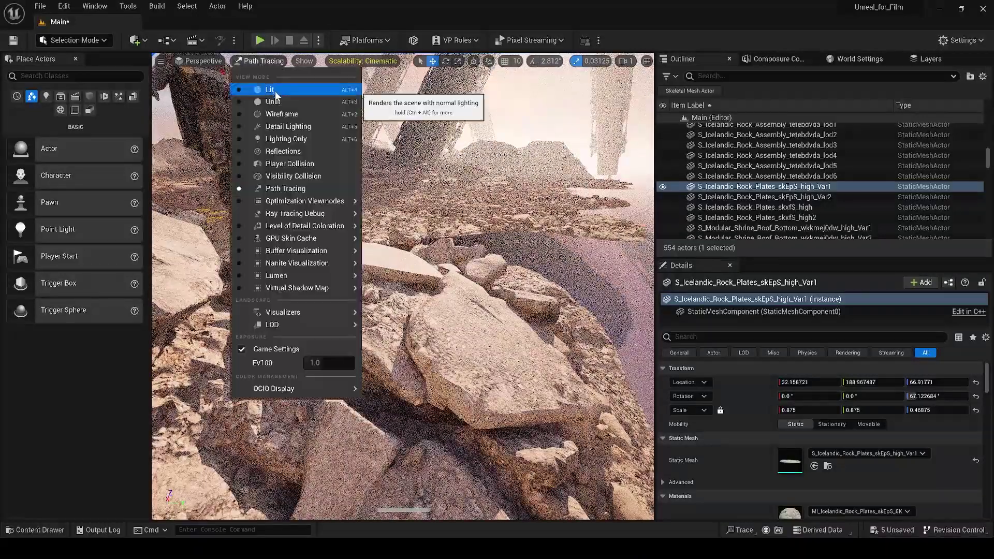
left_click(251, 89)
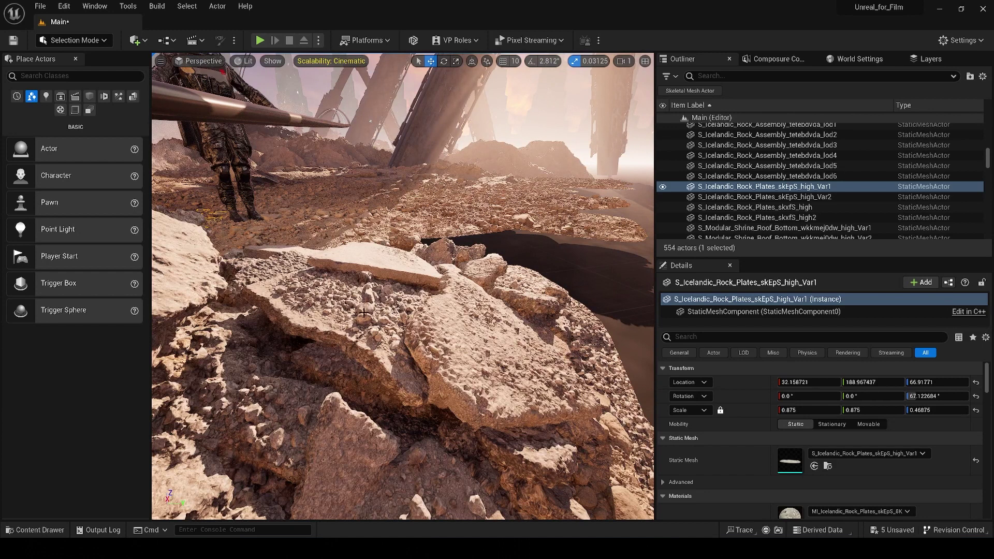
Switch the viewport to Path Tracing and inspect the foreground rock slabs and the character.
left_click(243, 61)
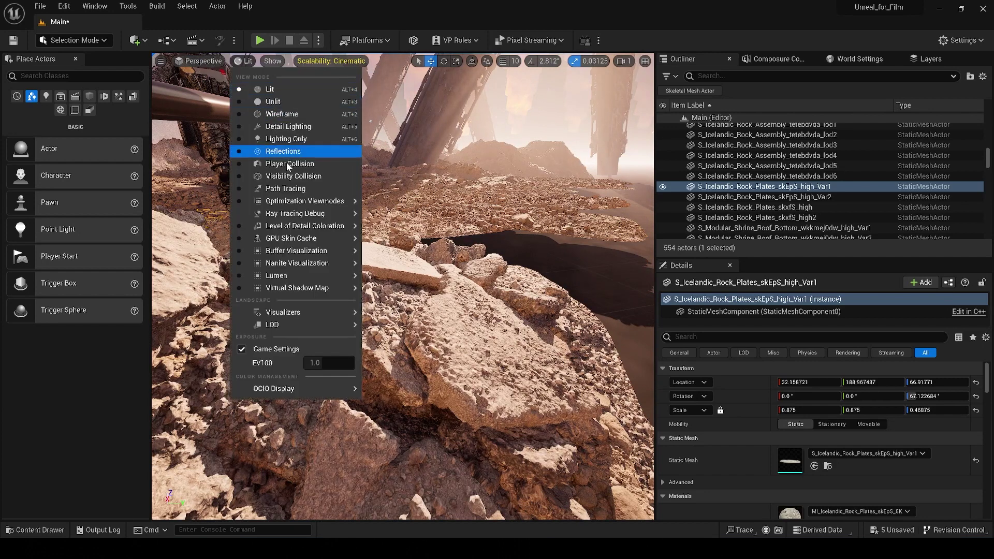
left_click(297, 187)
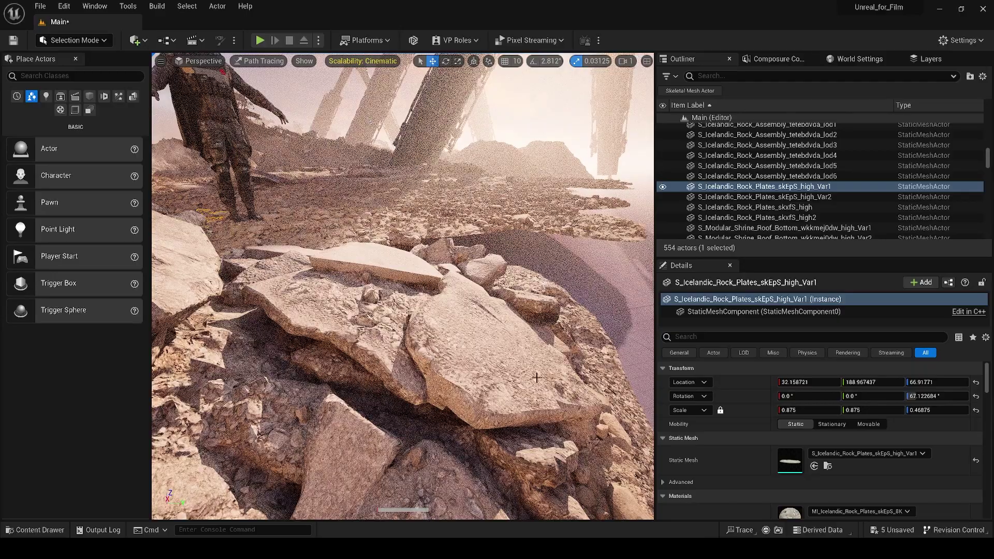
right_click_drag(403, 285, 279, 239)
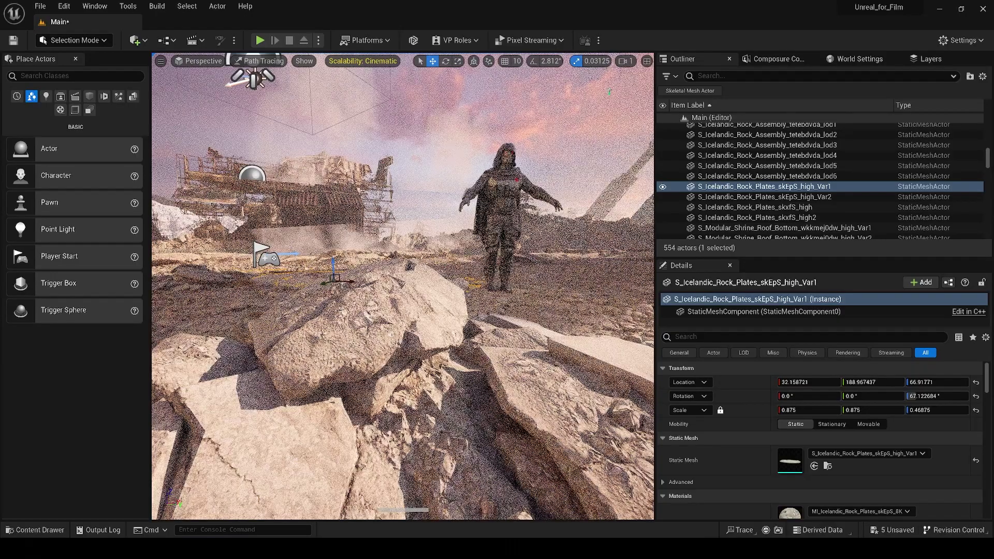
right_click_drag(403, 286, 466, 316)
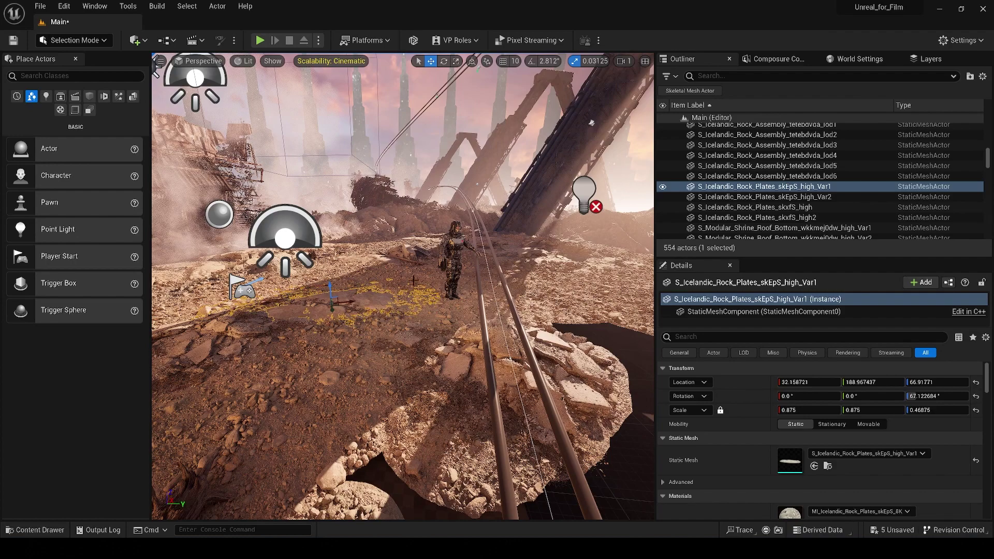
Examine the foliage in the snowy forest scene and the rock formations in the desert scene in the viewport.
right_click_drag(381, 277, 357, 280)
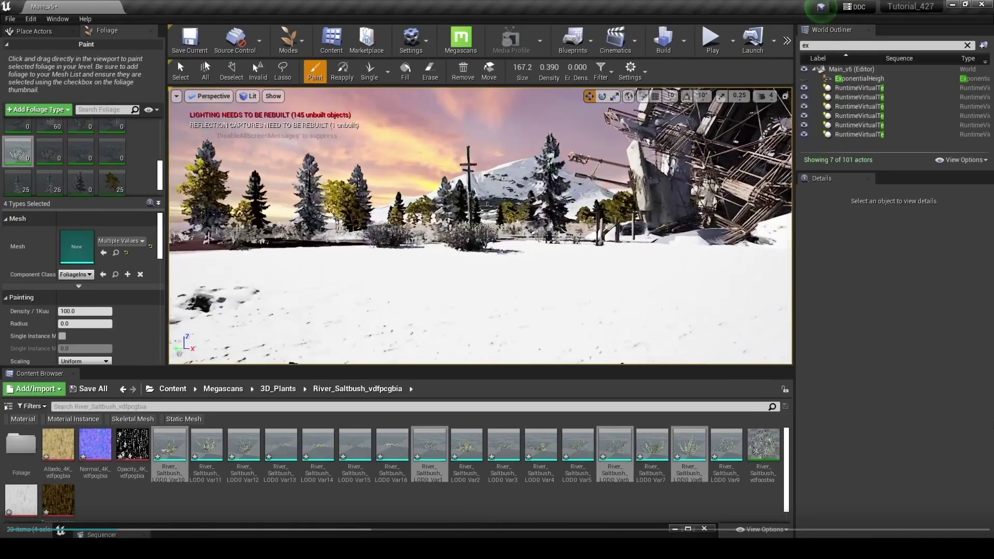
key("w")
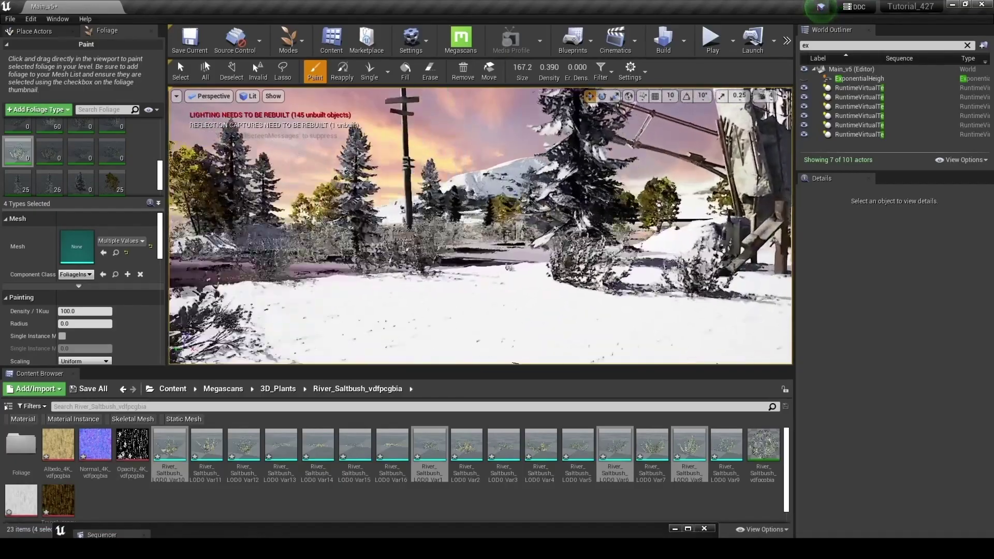
key("s")
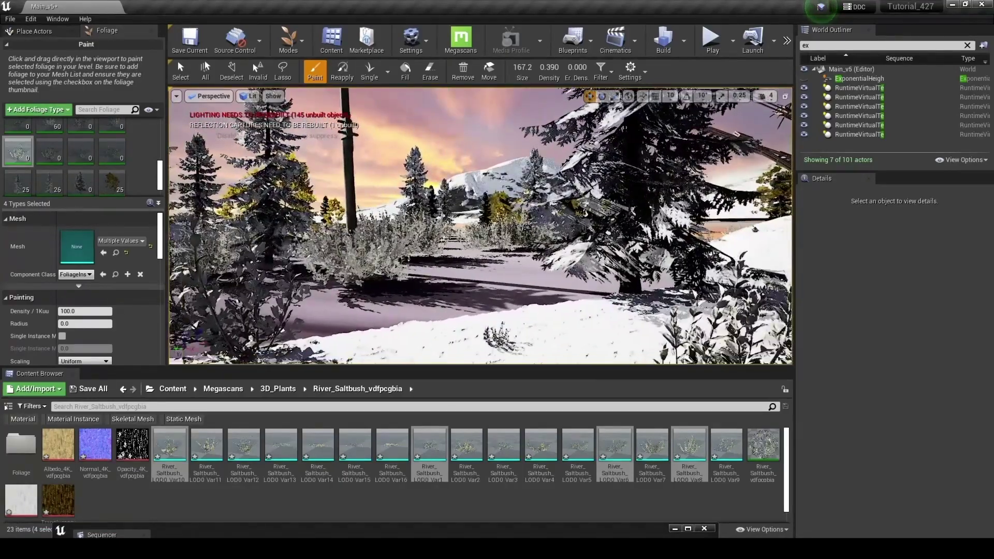
key("s")
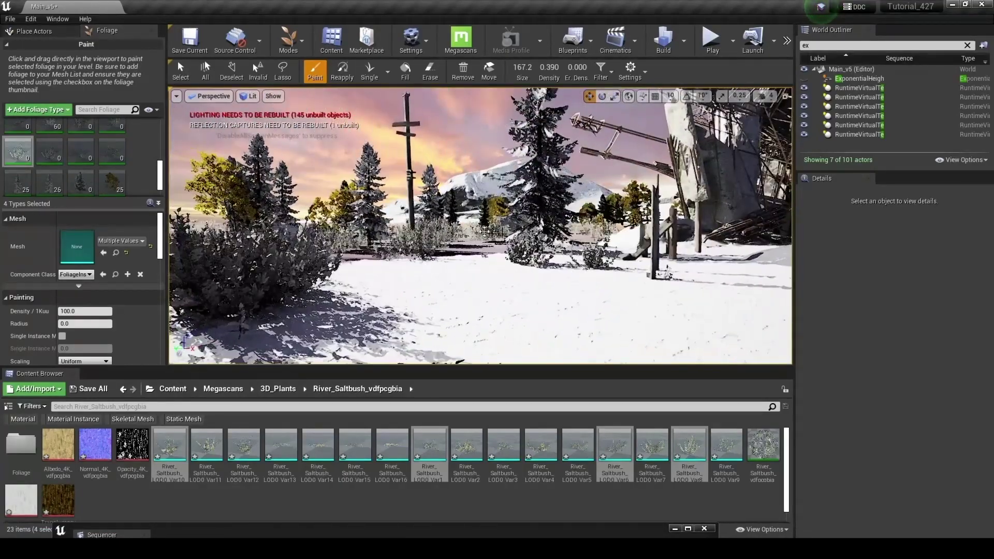
right_click_drag(511, 227, 500, 227)
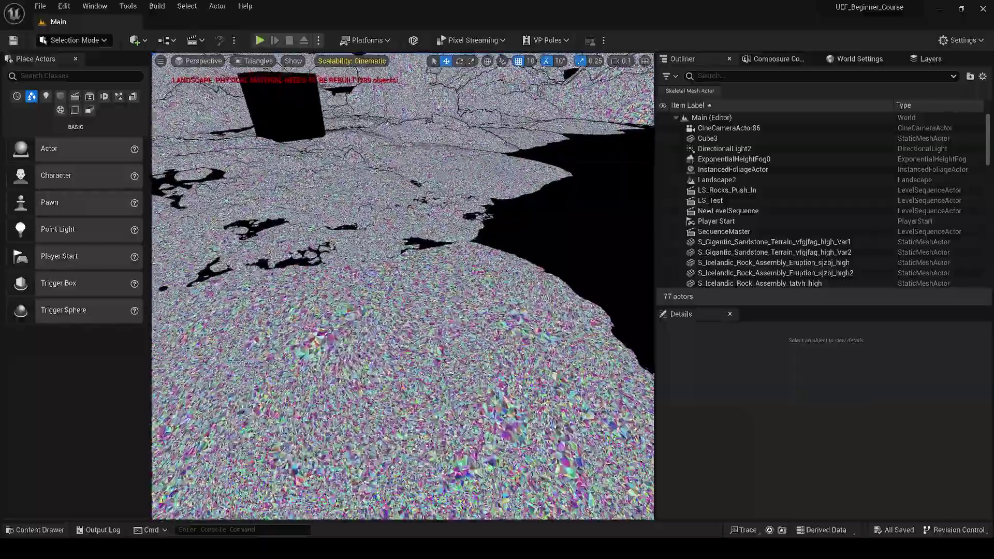
mouse_move(402, 286)
right_mouse_down()
mouse_move(401, 299)
mouse_move(403, 286)
right_mouse_up()
key("alt+4")
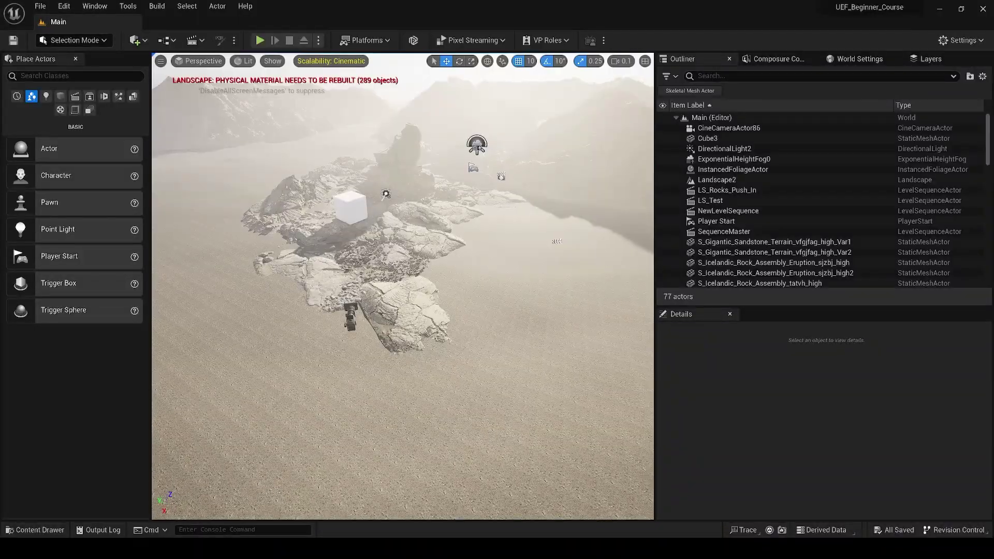
key("w")
right_click_drag(402, 287, 402, 287)
key("s")
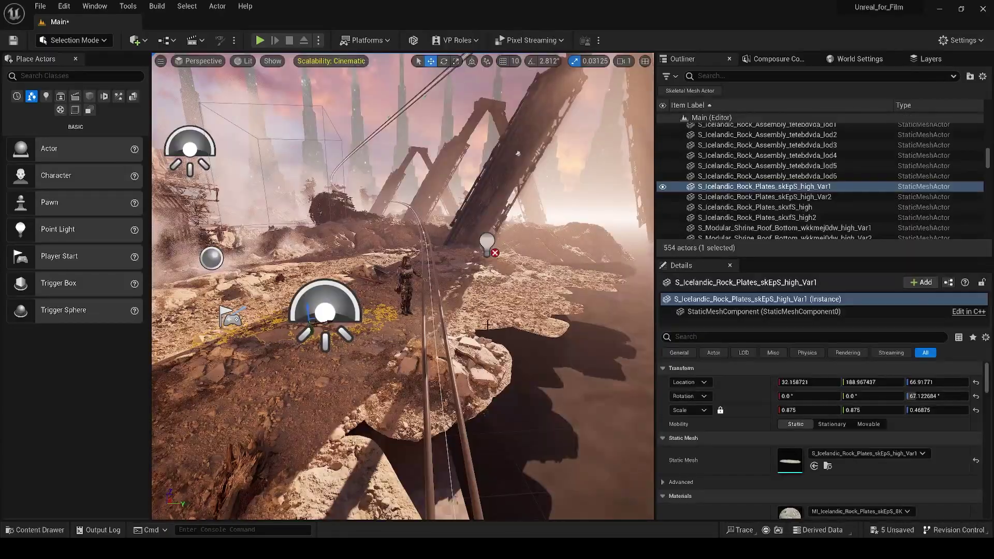
Compare the rock pile beside the character in Path Tracing and Lit view modes.
right_click_drag(488, 324, 488, 324)
key("w")
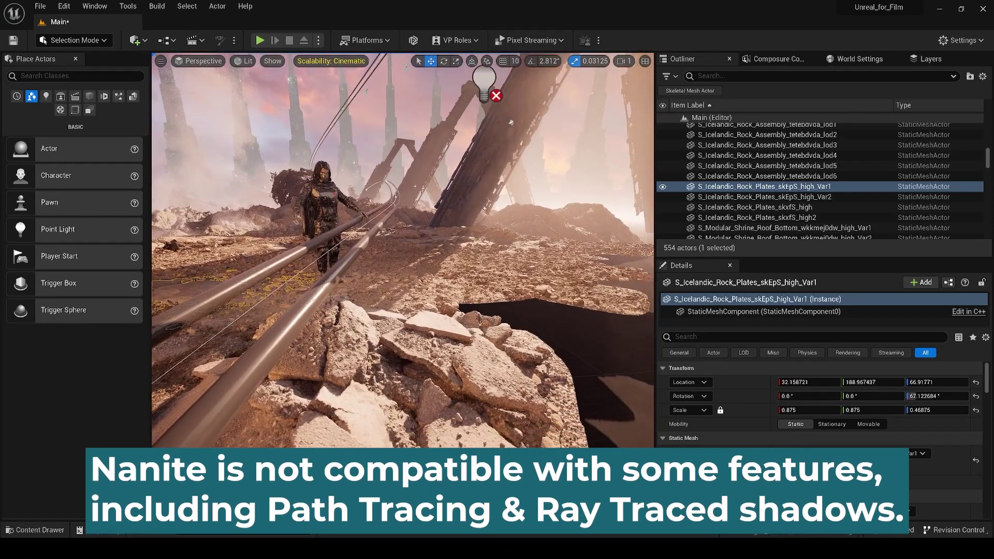
right_click_drag(402, 286, 403, 287)
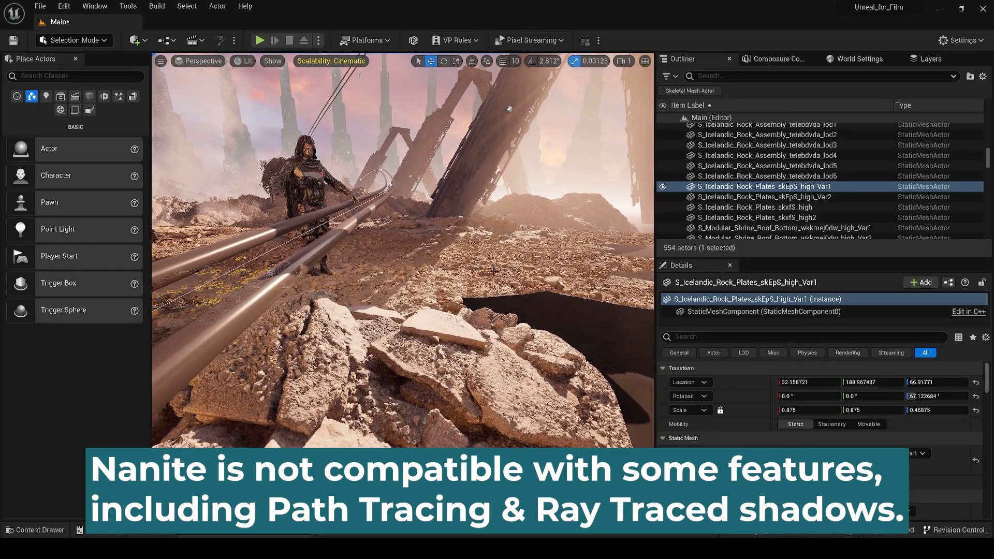
left_click(244, 61)
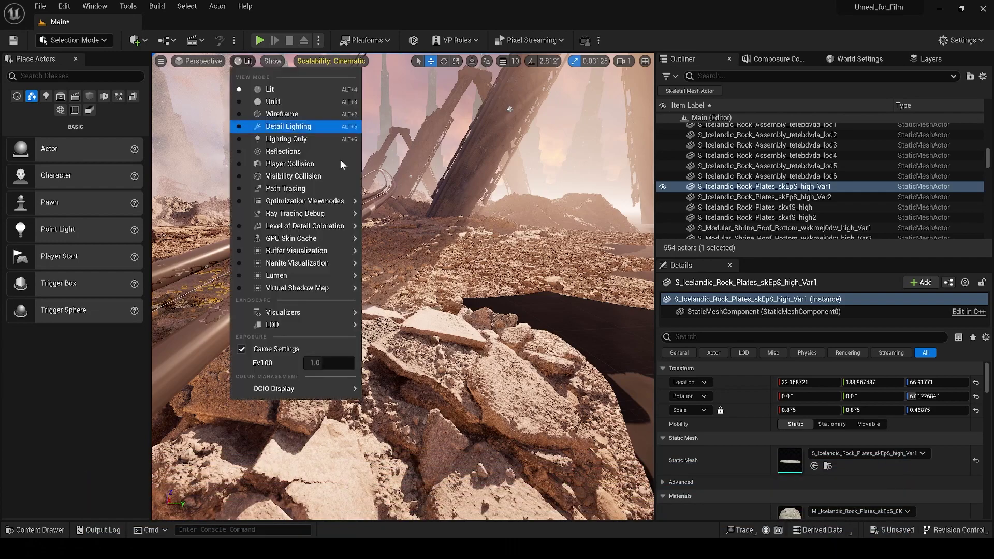
left_click(328, 187)
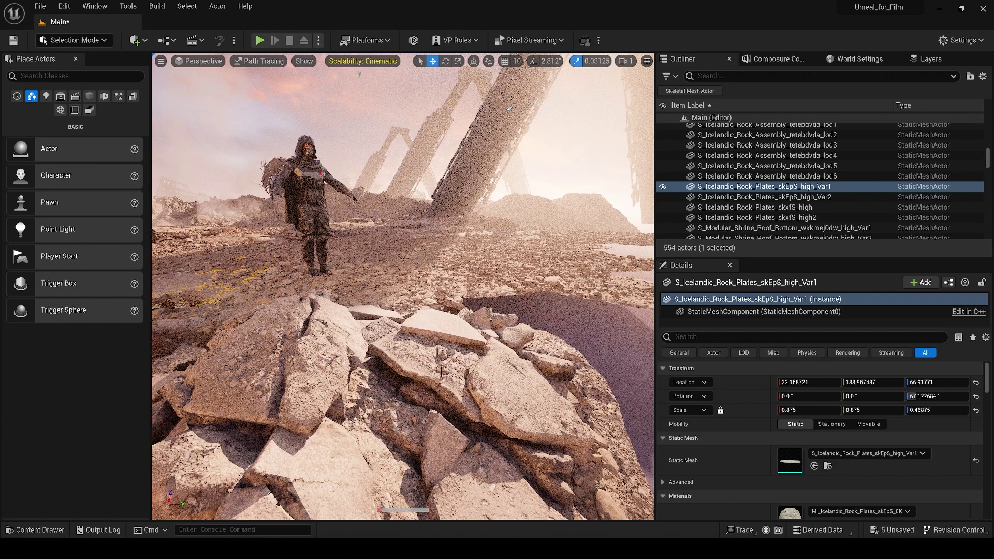
left_click(250, 64)
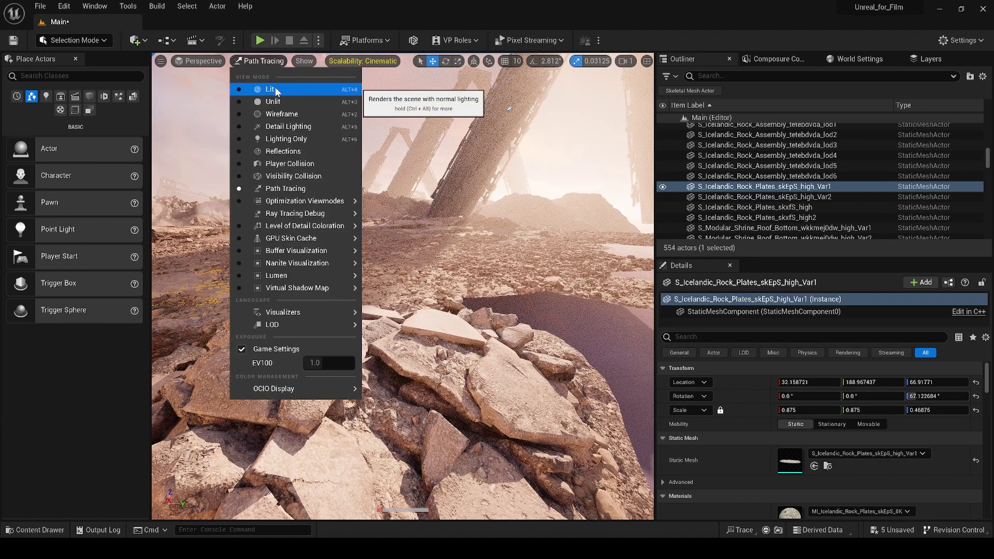
left_click(275, 89)
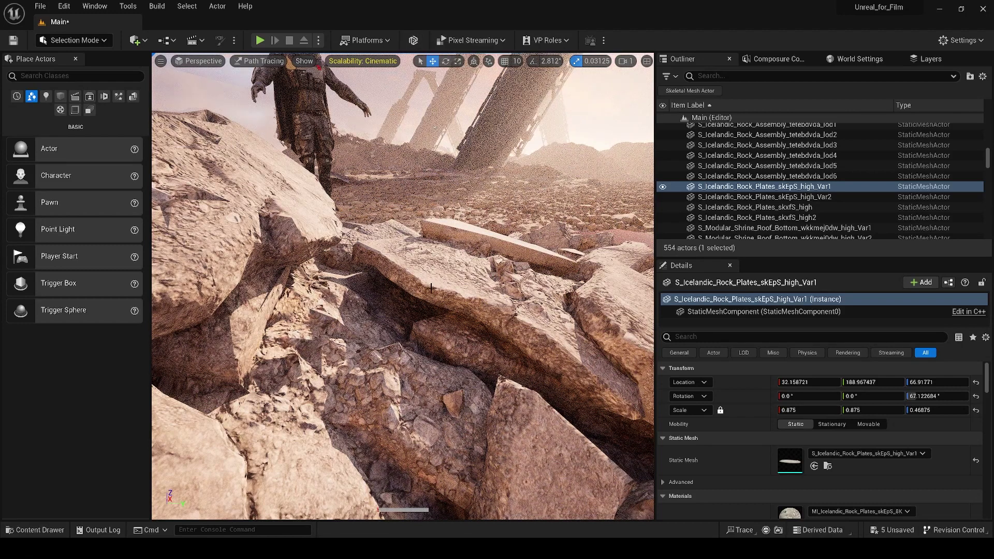
Open the static mesh of the concrete rubble pile among the foreground rocks and inspect its surface detail.
left_click(392, 339)
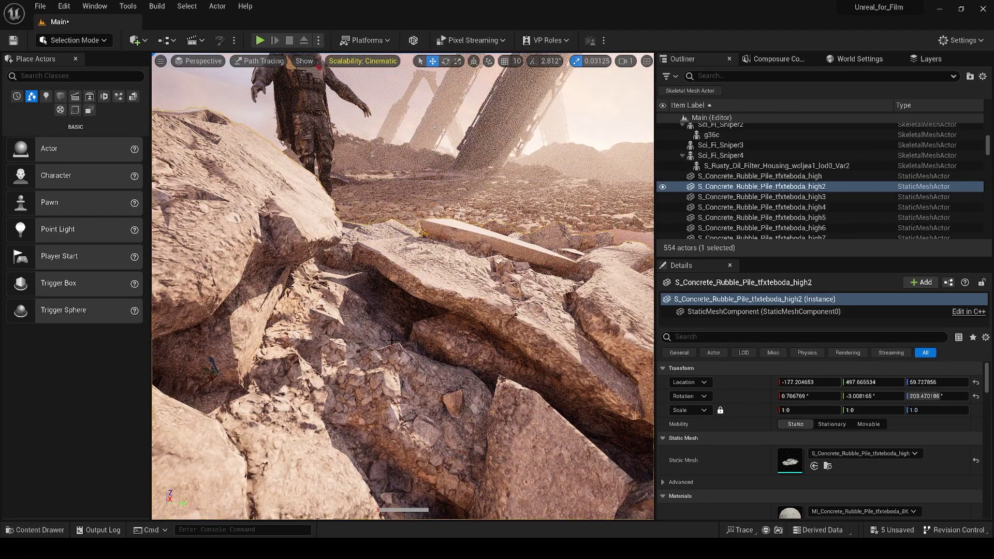
double_click(796, 462)
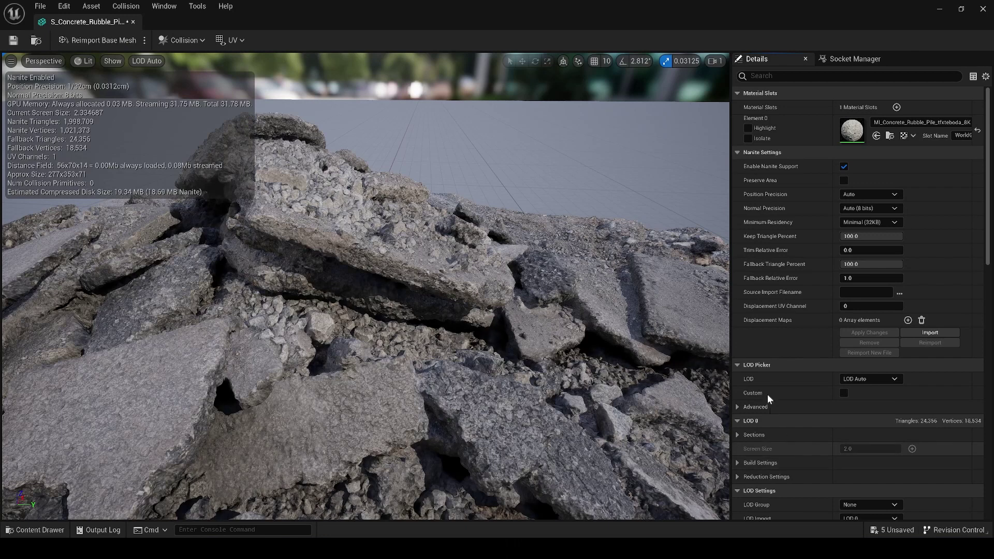
right_click_drag(423, 310, 386, 288)
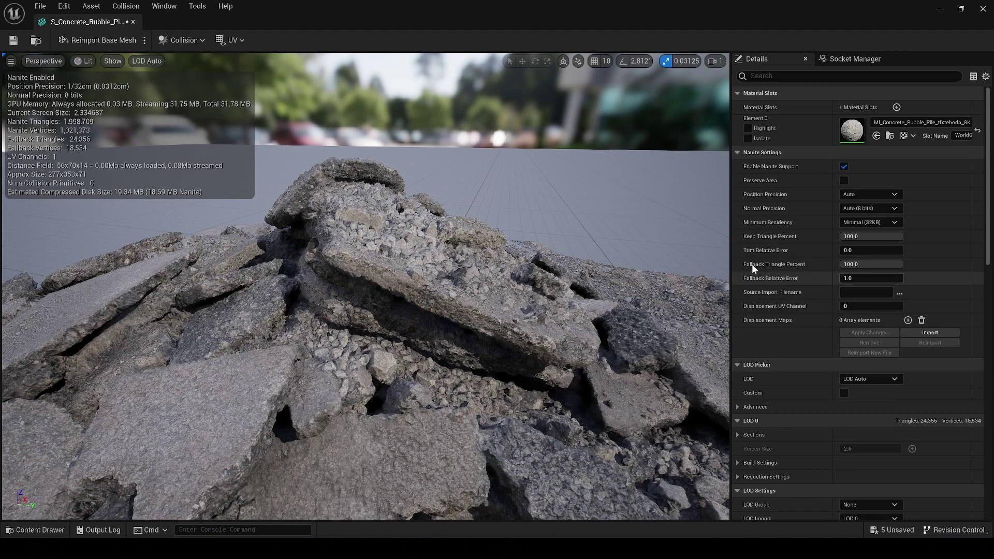
Set the rubble pile mesh's Nanite Fallback Relative Error to 0, apply the changes and close the mesh editor.
left_click(851, 278)
key("Return")
left_click(872, 332)
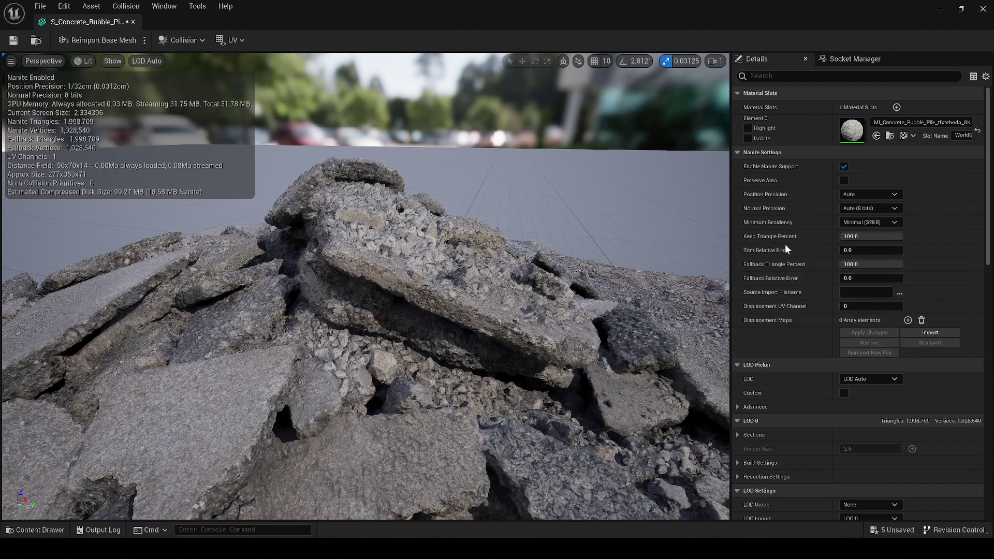
left_click(983, 10)
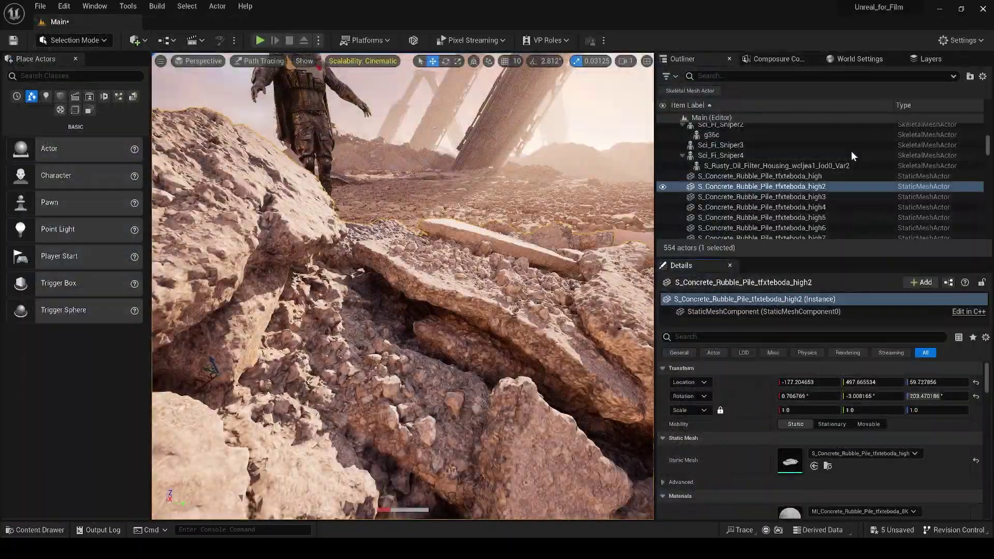
Select the sandstone rocky ground near the character's feet and open its static mesh for editing.
mouse_move(496, 227)
right_mouse_down()
mouse_move(480, 263)
mouse_move(538, 239)
right_mouse_up()
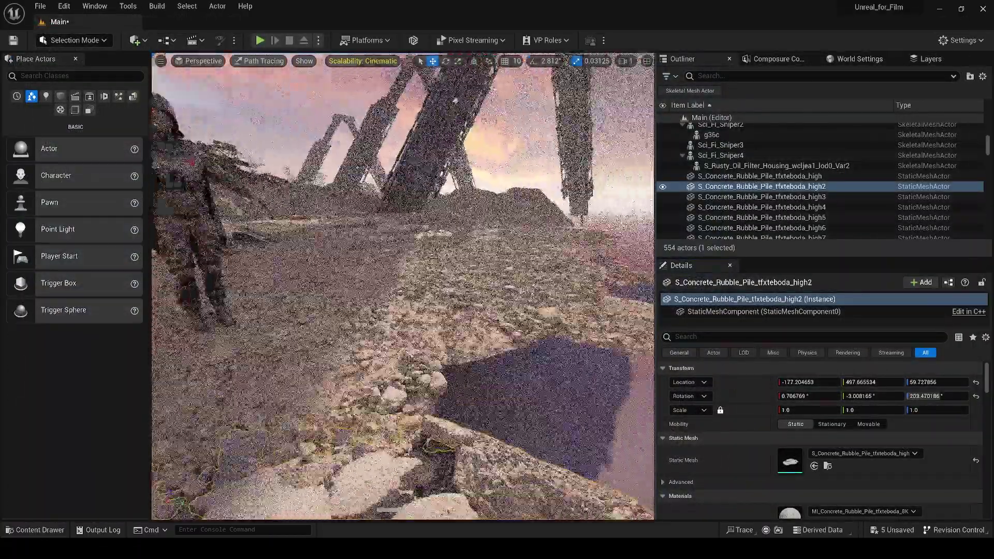
right_click_drag(402, 286, 342, 332)
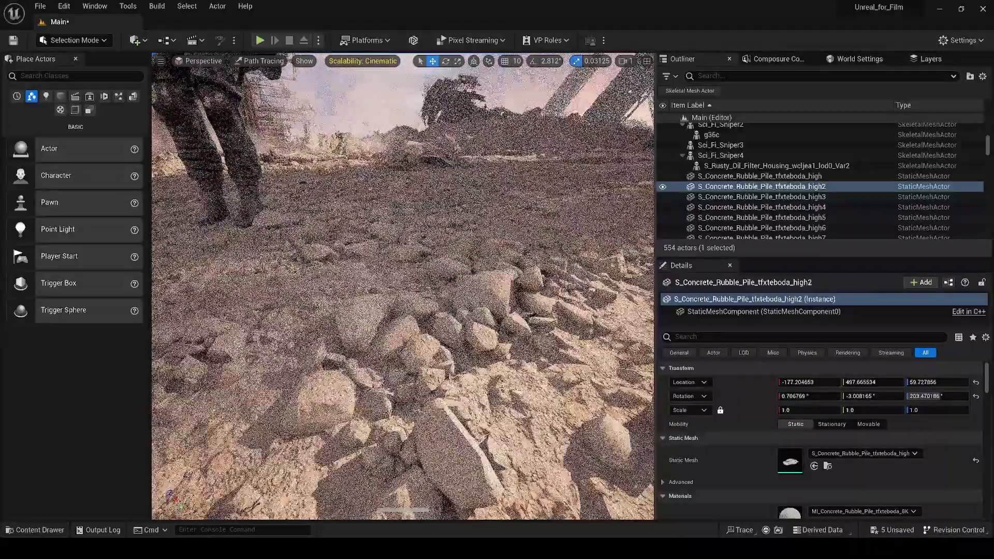
left_click(393, 346)
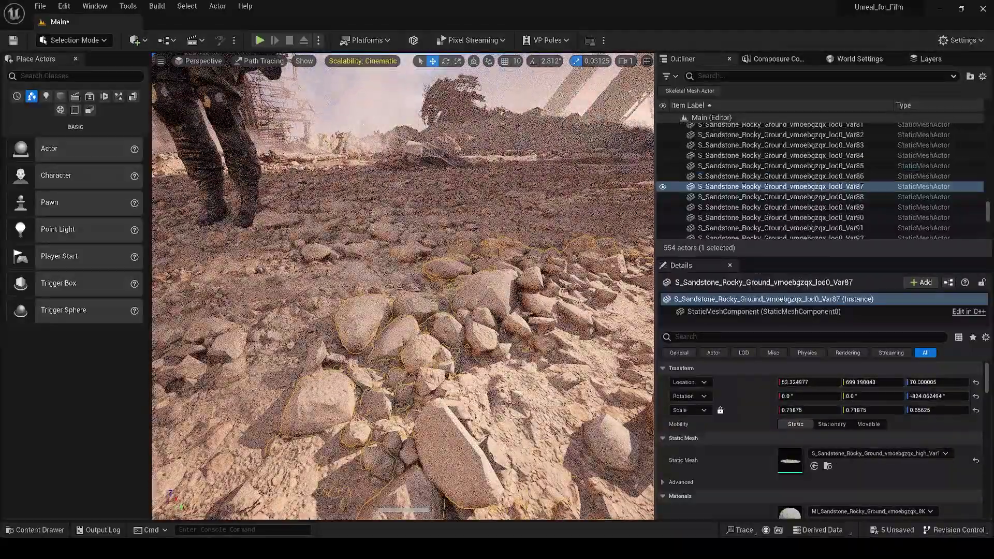
double_click(801, 465)
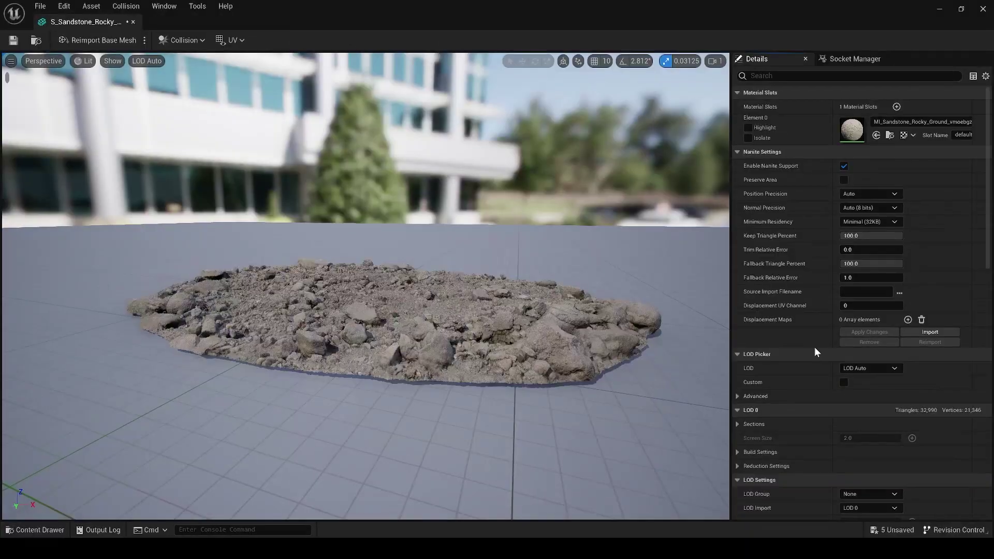
Try a Fallback Relative Error of 0 on the sandstone rocky ground mesh, undo it and close the mesh editor.
left_click(851, 278)
type("0")
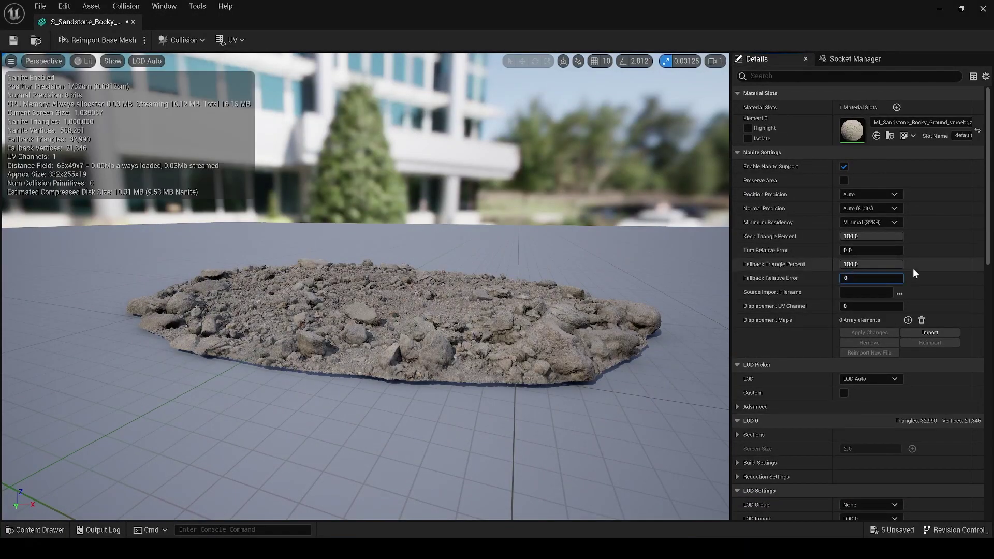
key("Return")
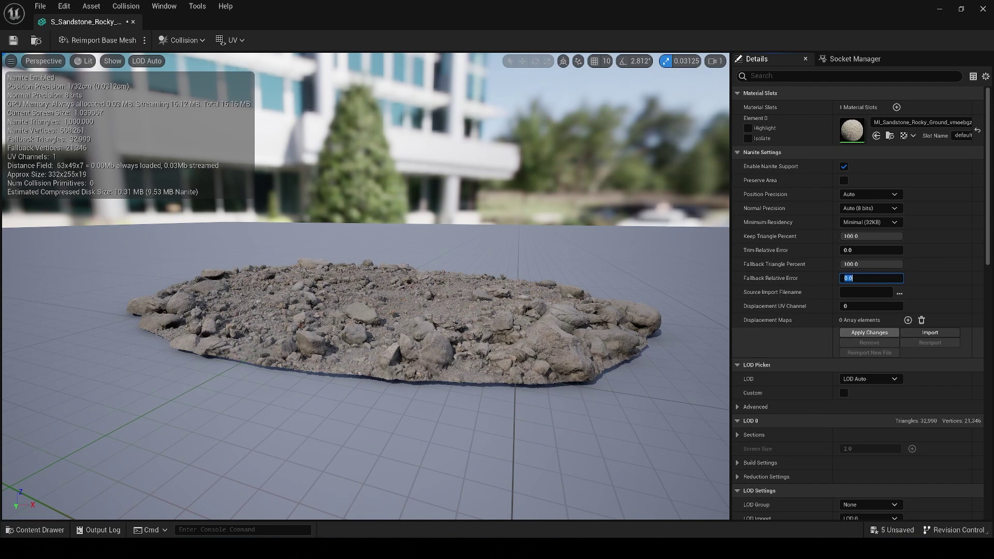
key("ctrl+z")
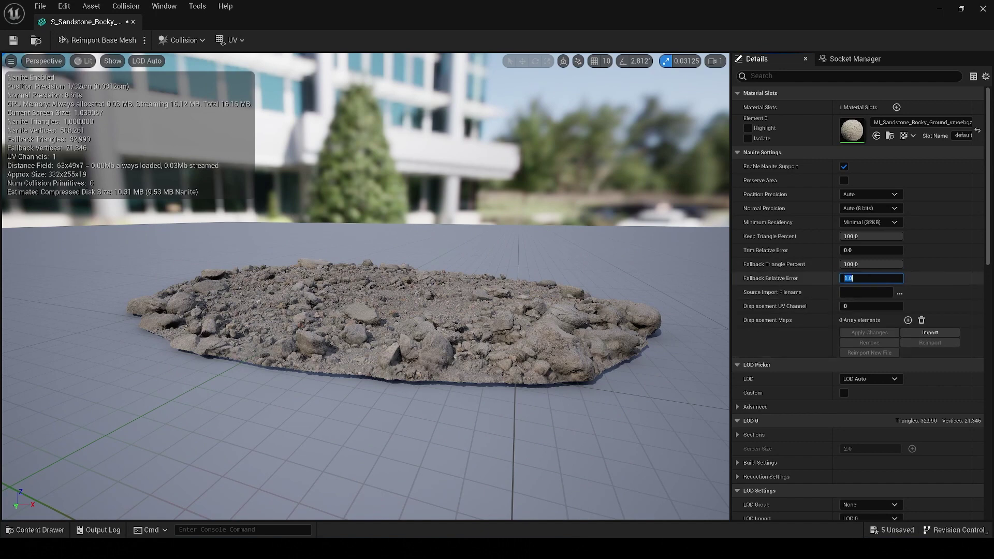
left_click(984, 9)
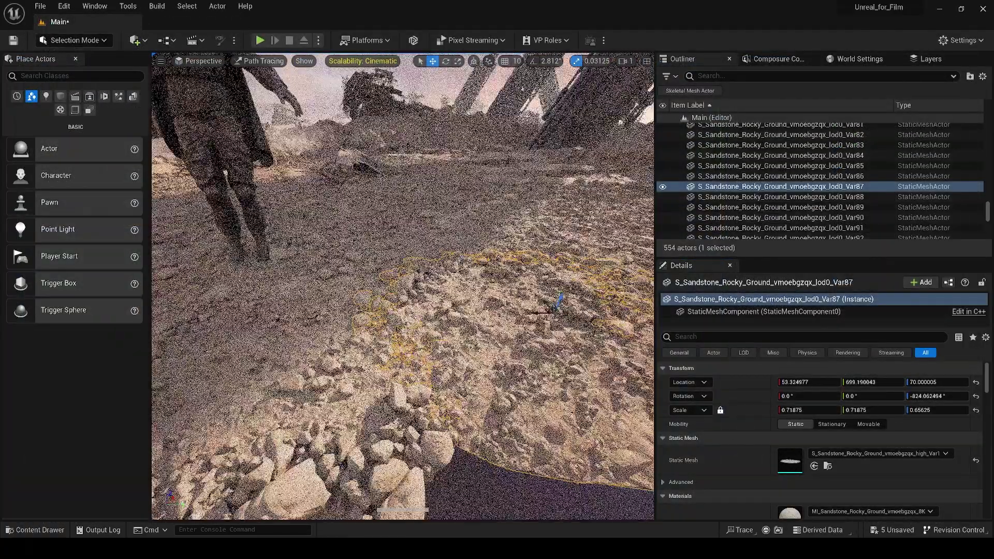
key("s")
right_click_drag(402, 285, 363, 227)
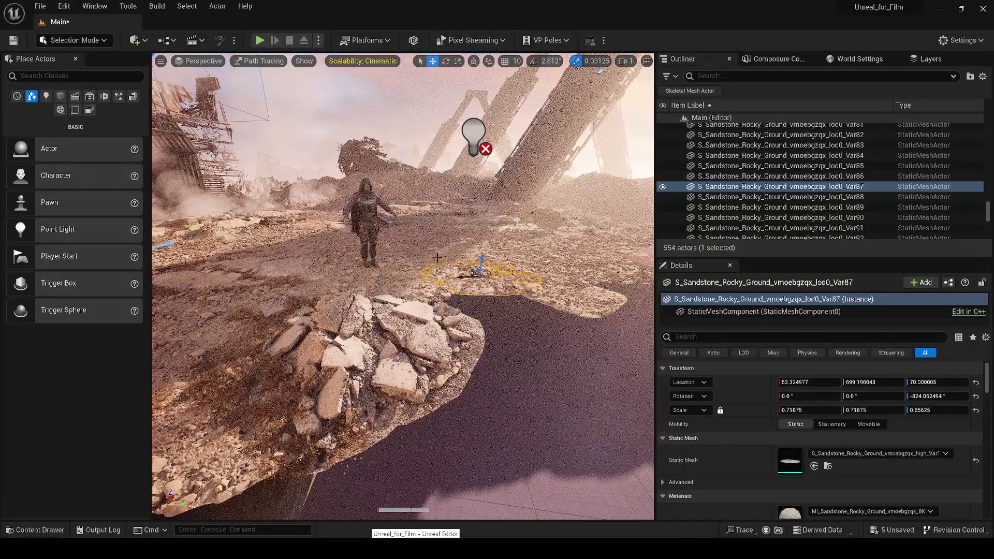
mouse_move(498, 278)
right_mouse_down()
mouse_move(378, 233)
mouse_move(487, 244)
right_mouse_up()
right_click_drag(386, 306, 489, 303)
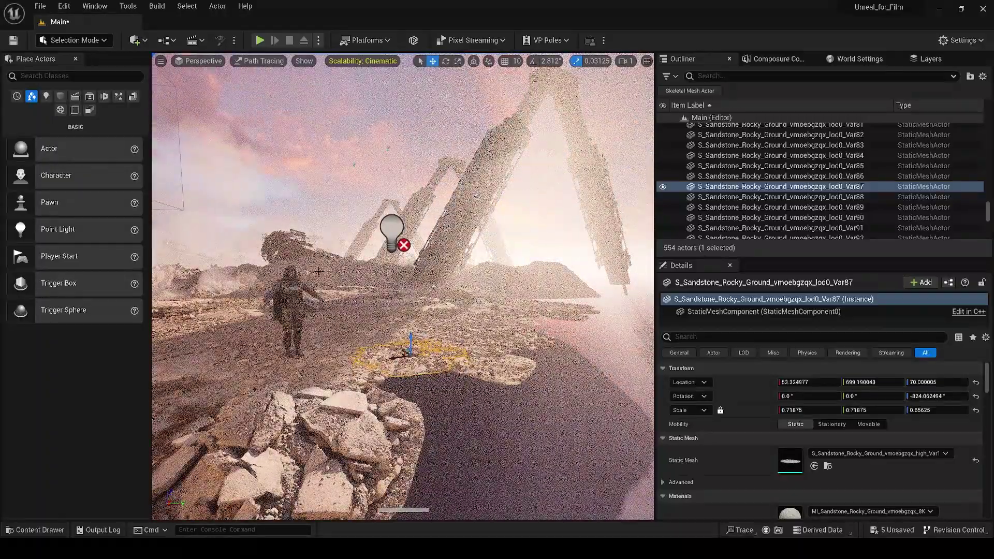
right_click_drag(207, 396, 160, 394)
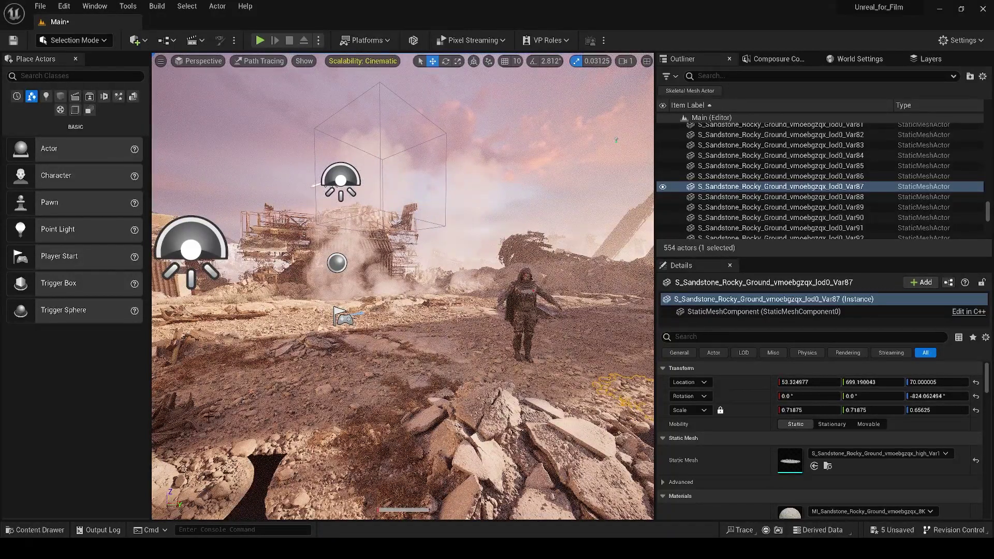
Filter the project's Content folder to static meshes, select them all and check the bulk Nanite enable and disable options.
left_click(59, 527)
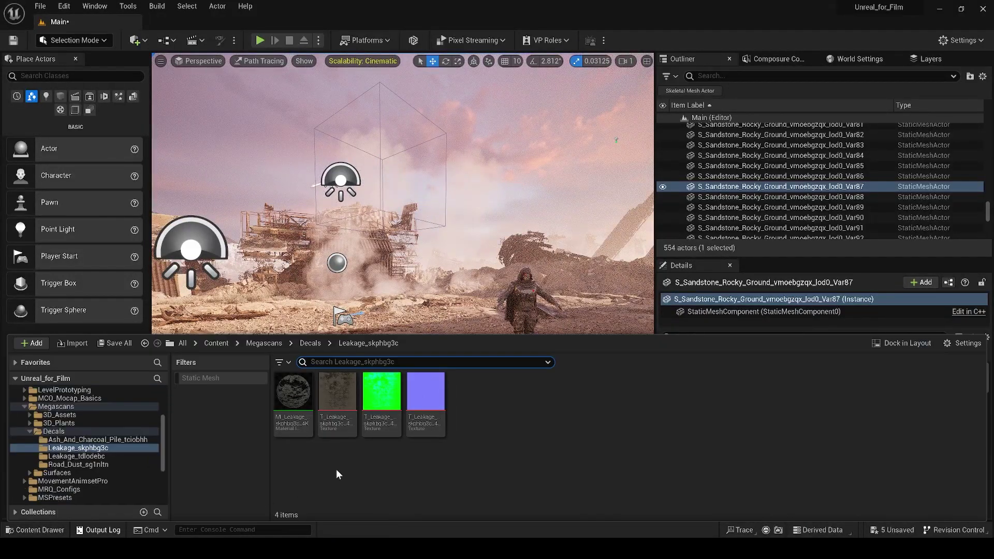
left_click(216, 344)
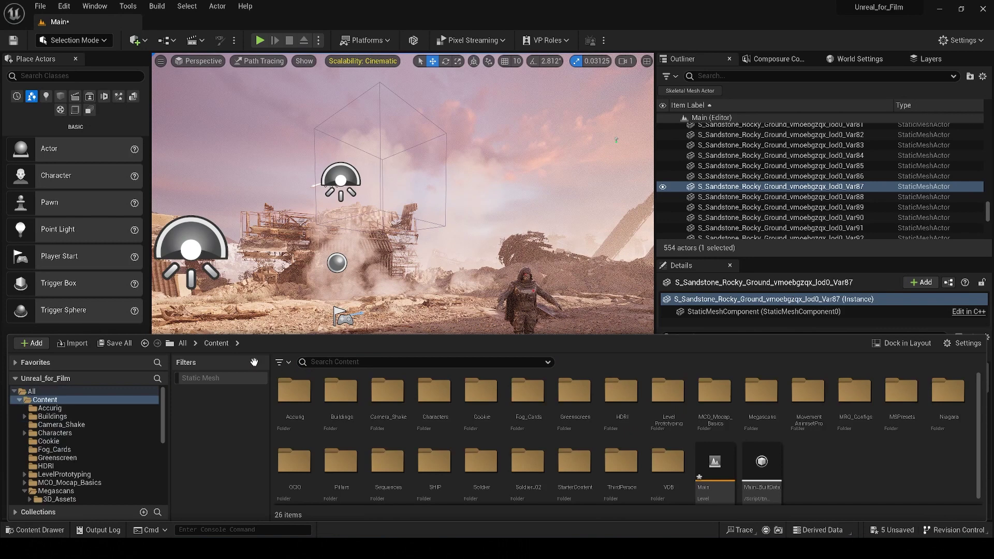
left_click(215, 379)
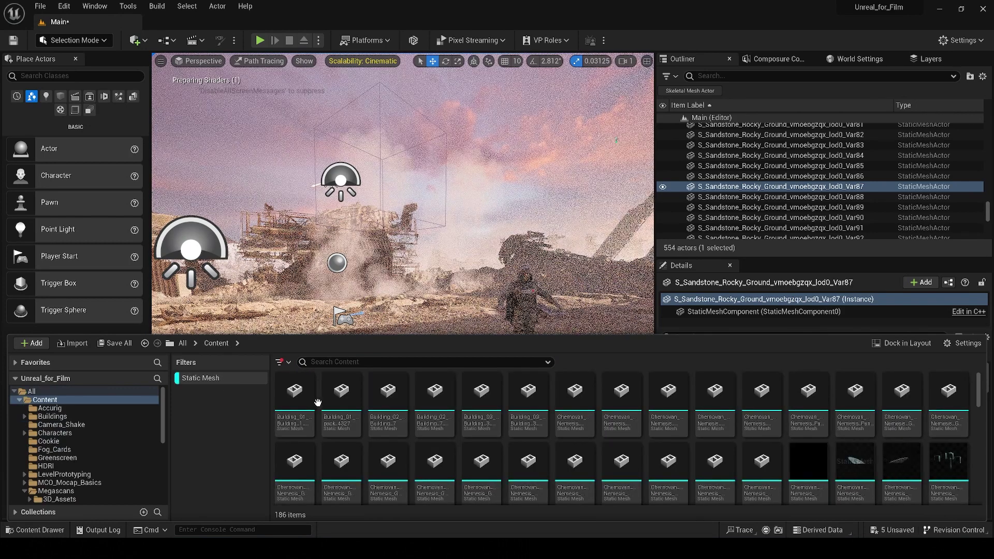
left_click(294, 399)
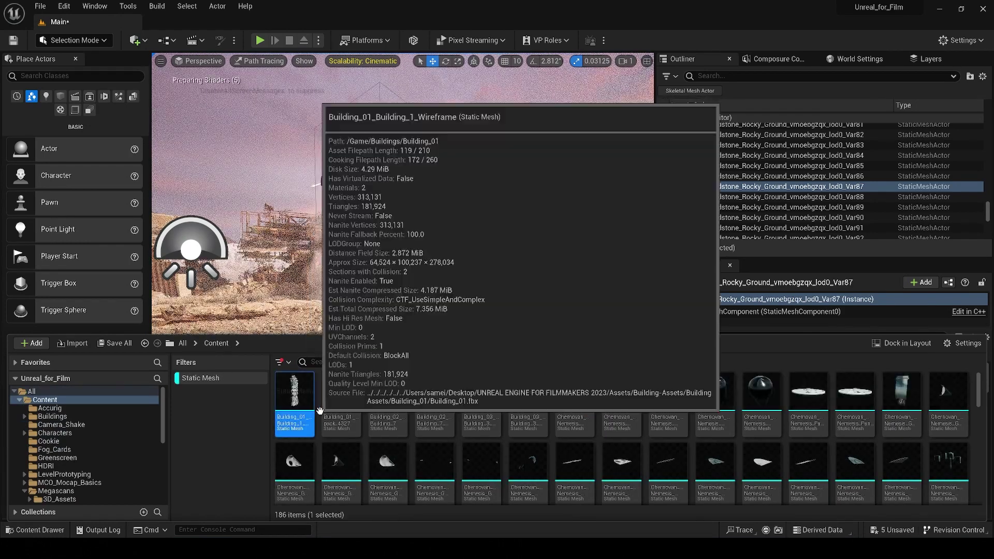
key("ctrl+a")
right_click(343, 406)
mouse_move(406, 100)
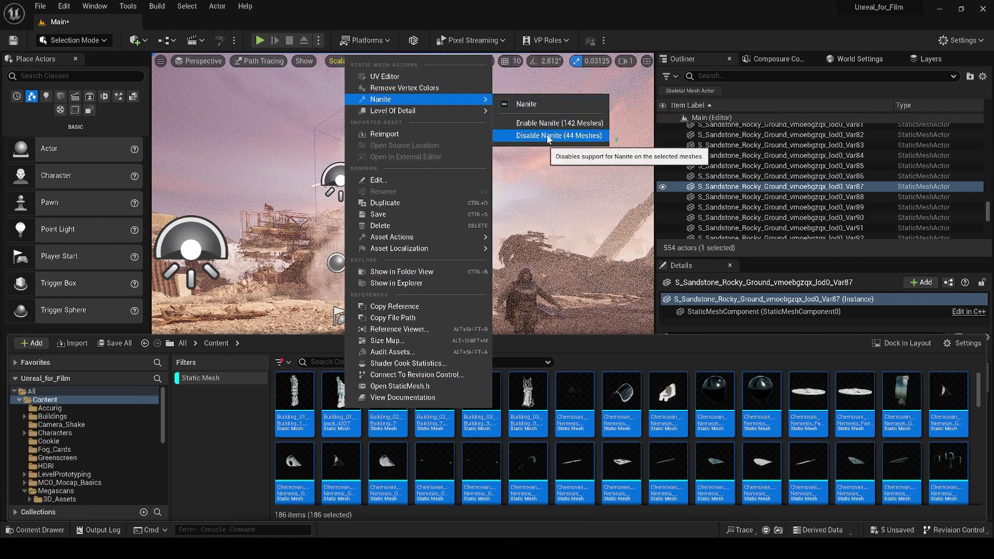
left_click(294, 409)
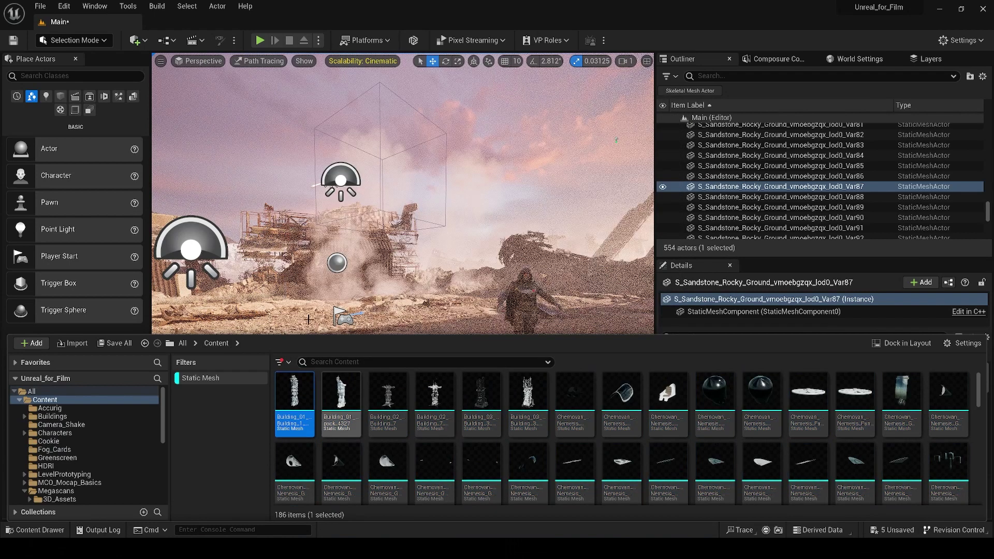
Display the scene in Lit view mode and examine the ground, cables, distant towers and fallen structures around the character.
left_click(262, 62)
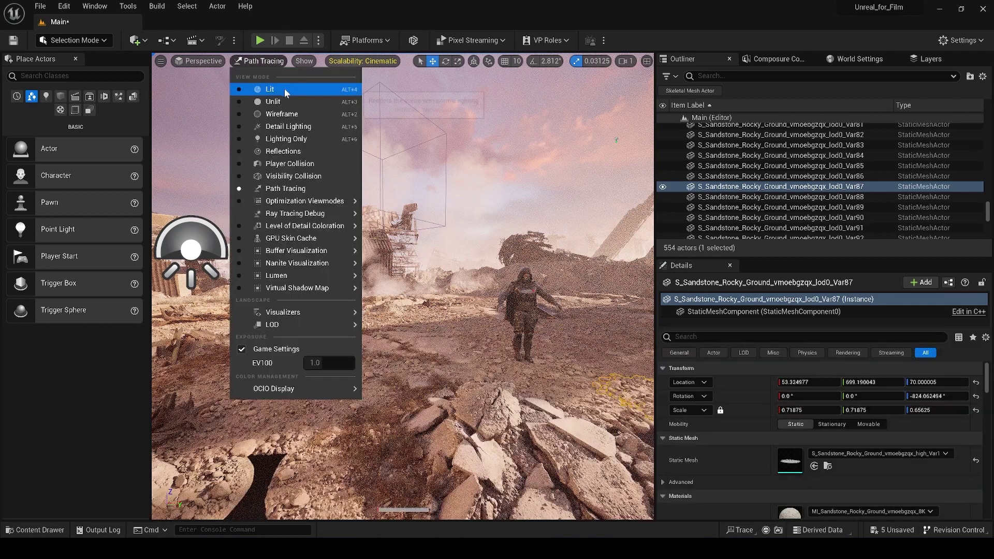
left_click(284, 88)
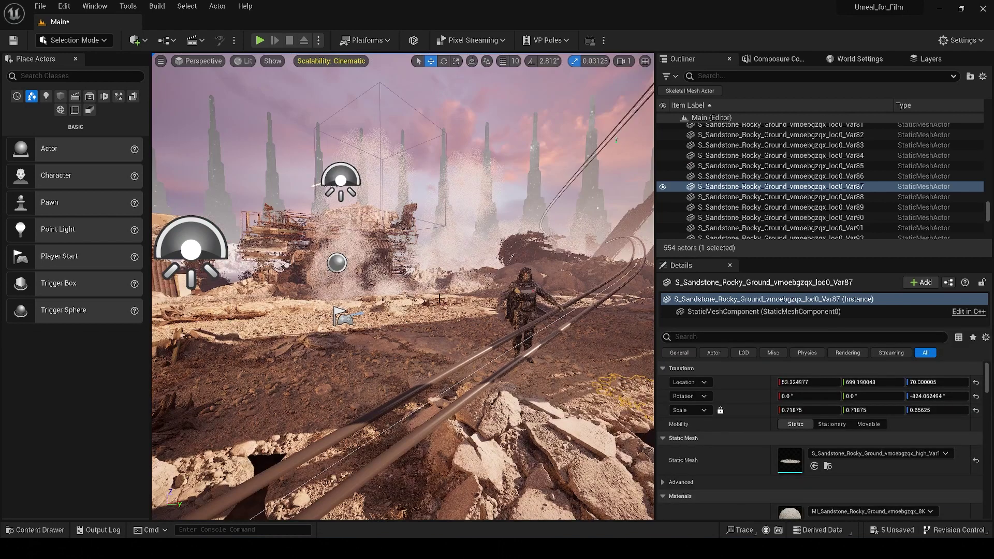
right_click_drag(473, 300, 622, 332)
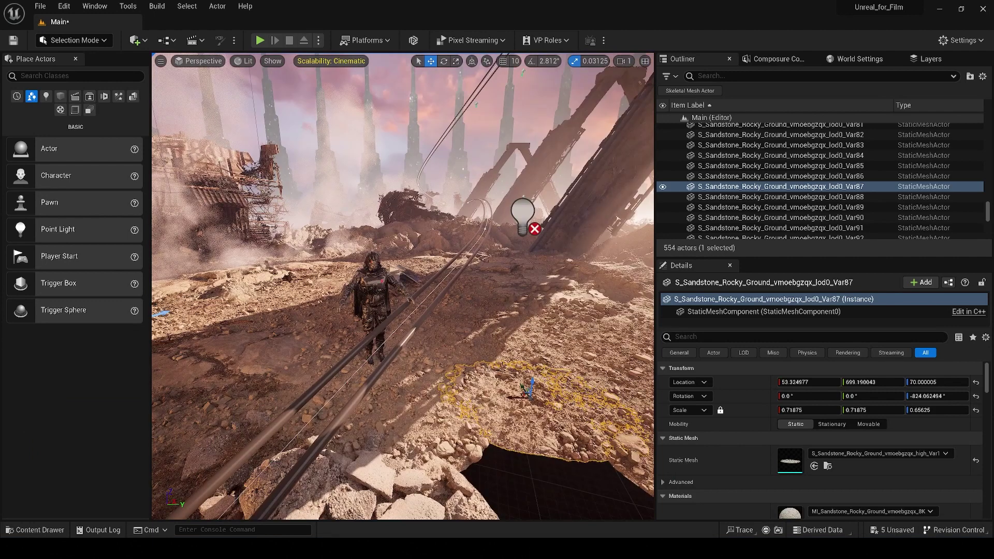
right_click_drag(505, 327, 388, 236)
right_click_drag(484, 313, 499, 310)
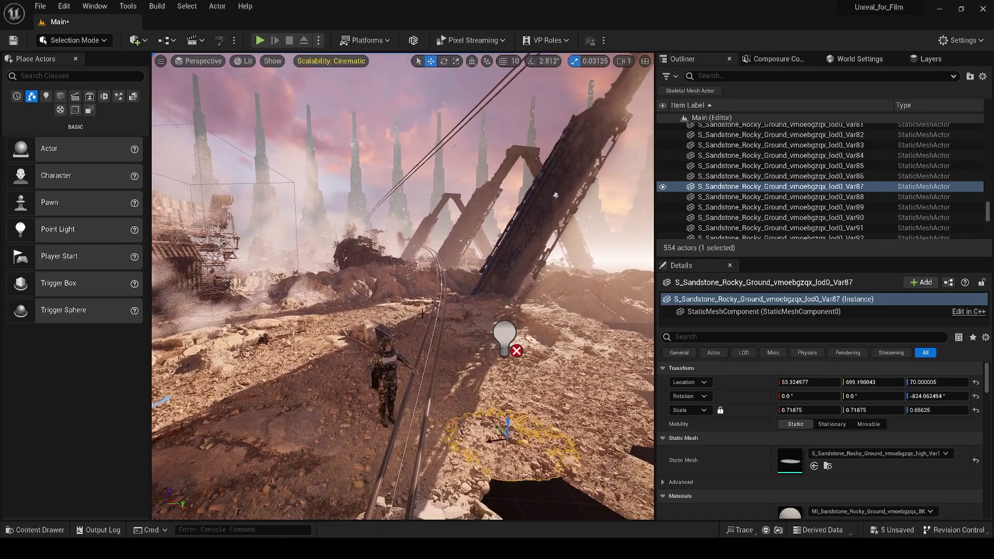
right_click_drag(443, 329, 411, 325)
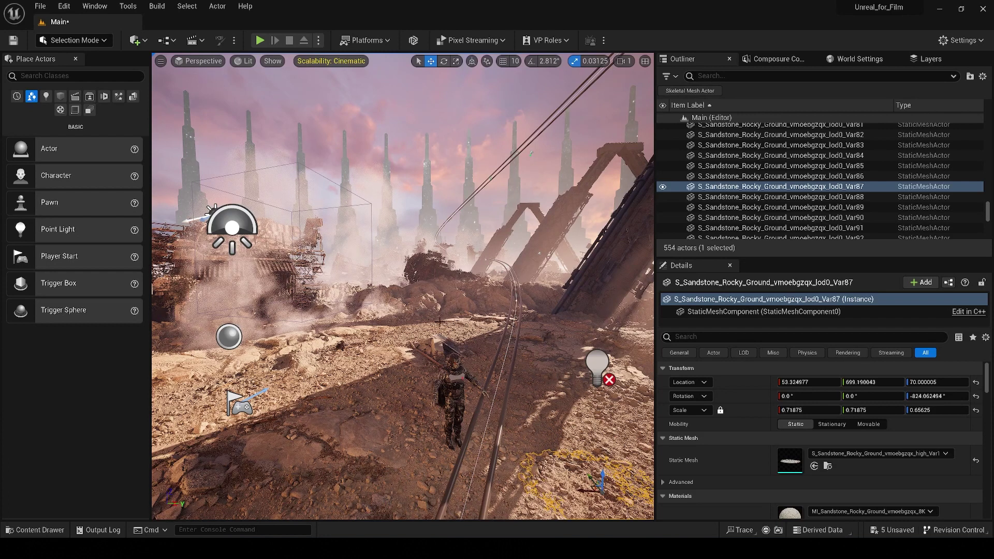
left_click(247, 66)
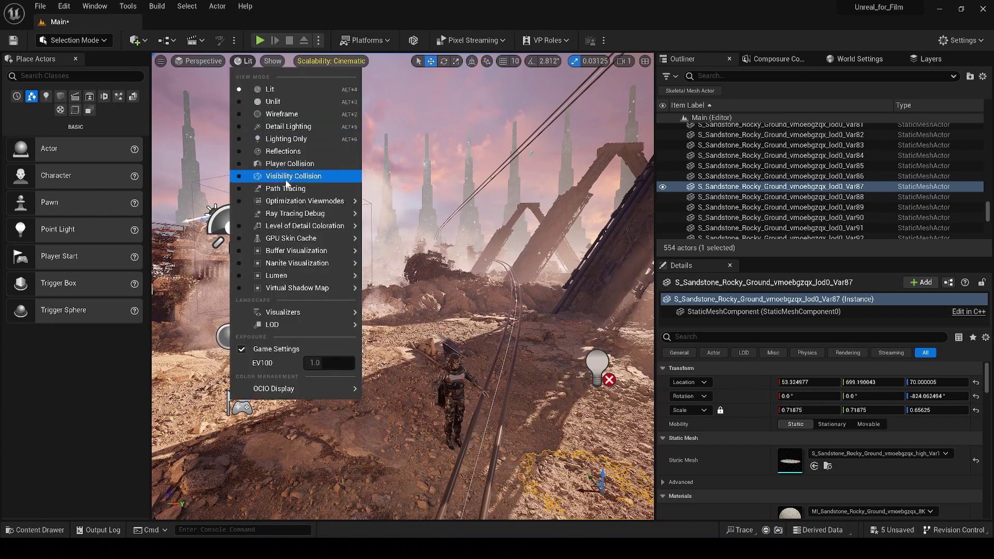
left_click(253, 89)
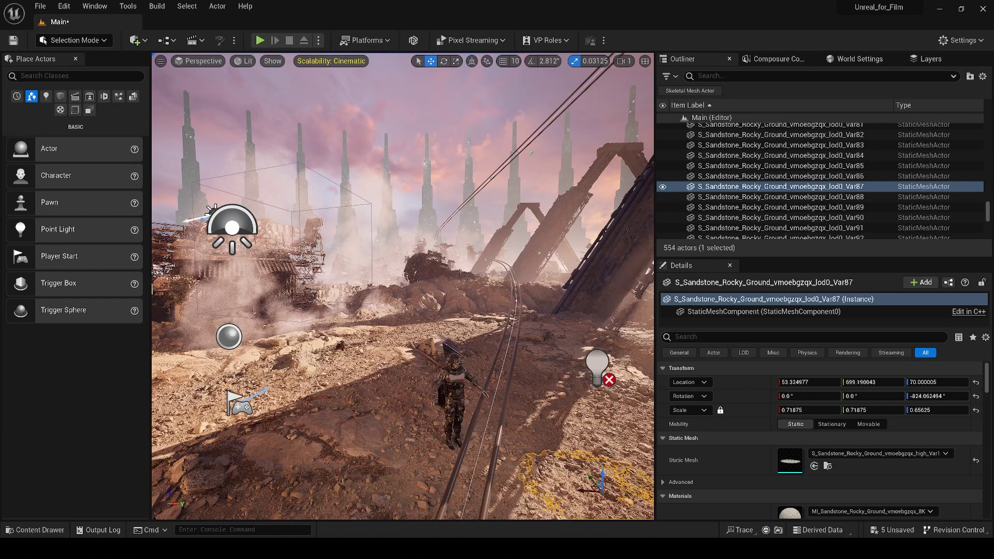
right_click_drag(403, 287, 502, 302)
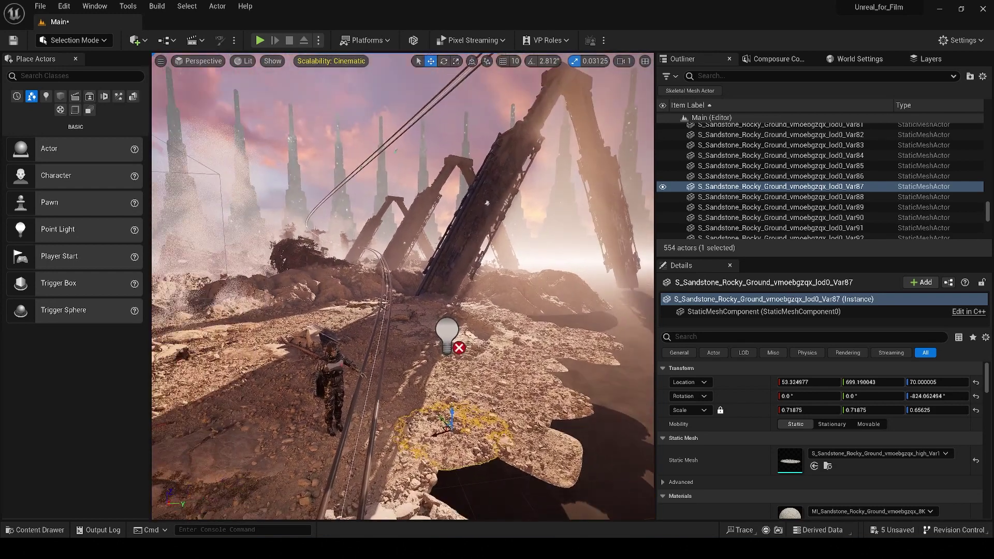
right_click_drag(412, 335, 408, 332)
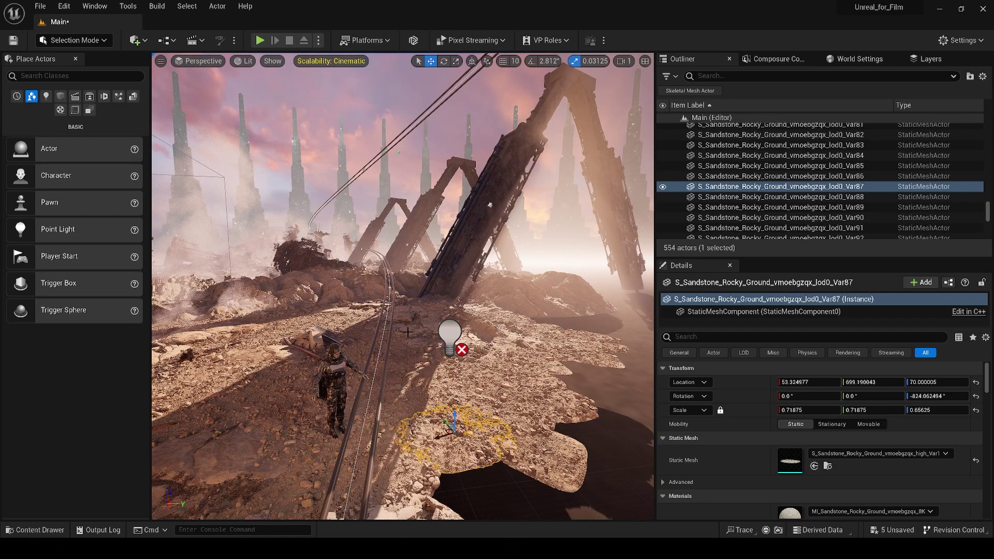
right_click_drag(402, 287, 325, 283)
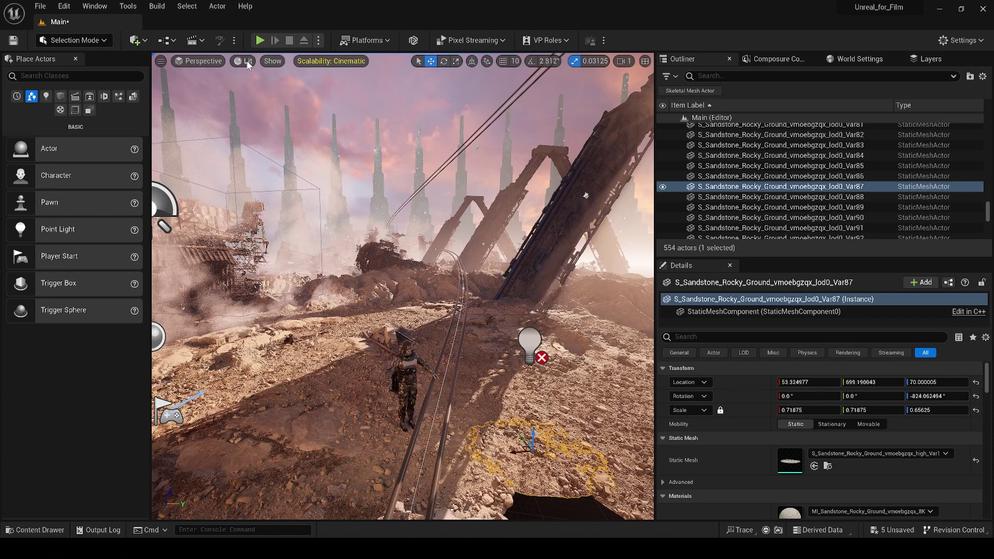
left_click(555, 373)
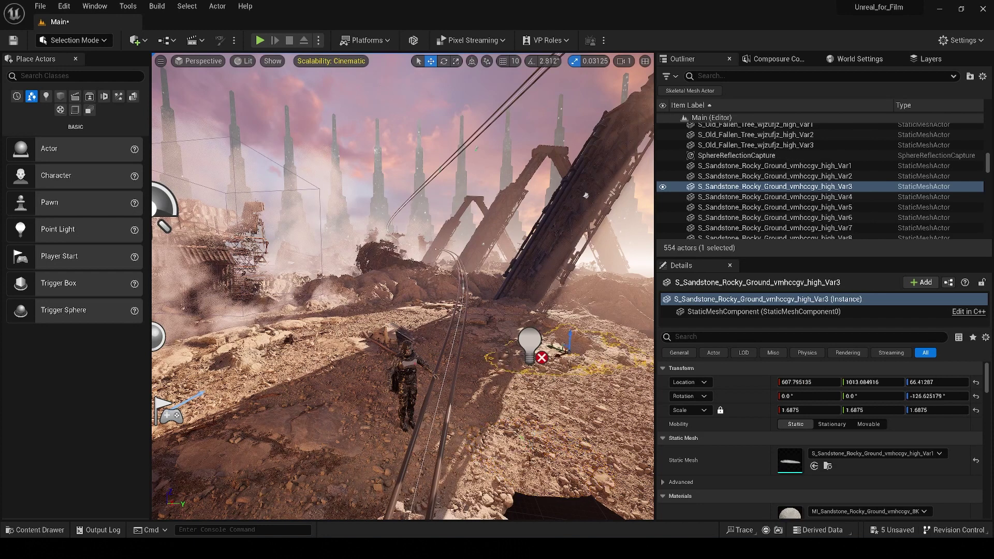
key("ctrl+z")
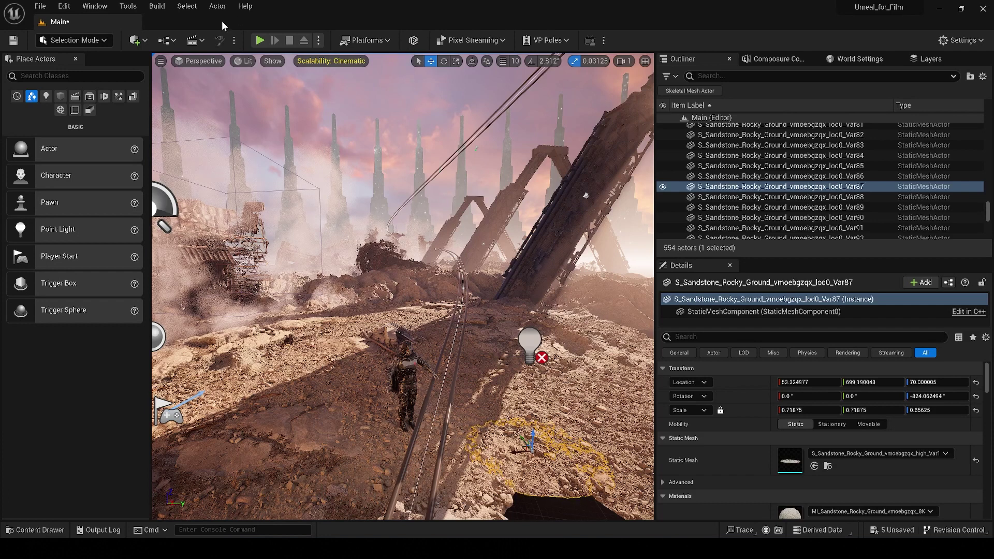
Display the sandstone rocks up close in Path Tracing and run the scene-wide Nanite mesh optimization for Path Tracing.
left_click(243, 63)
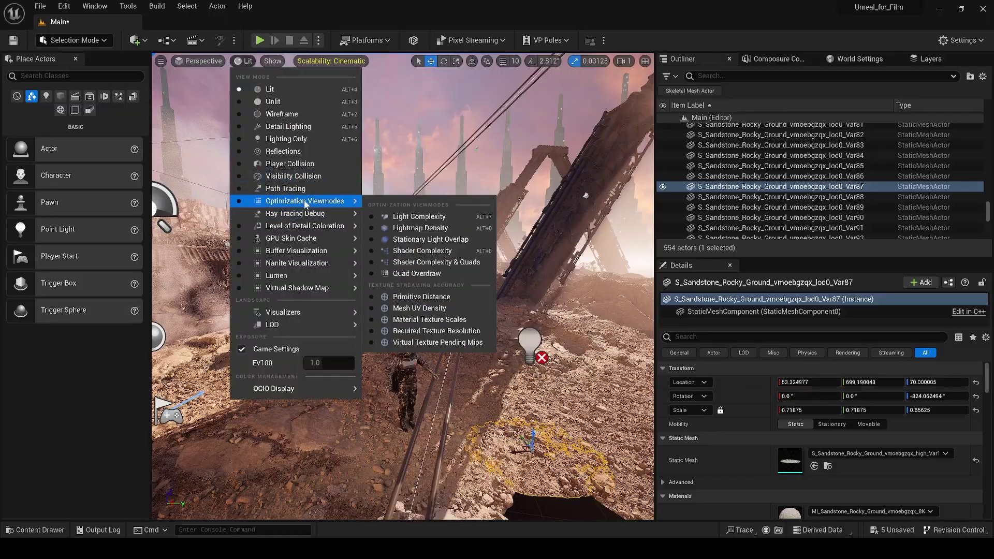
left_click(276, 186)
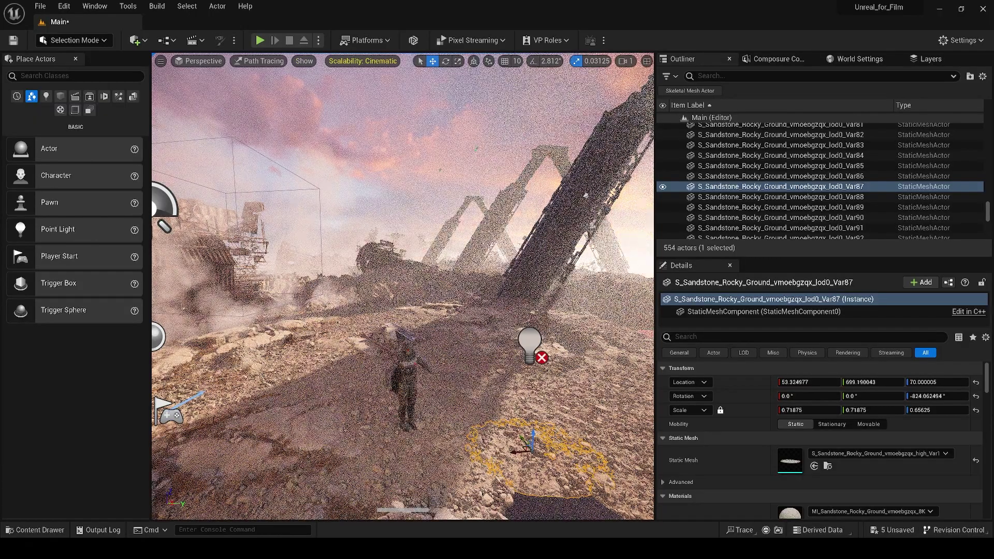
right_click_drag(454, 220, 486, 248)
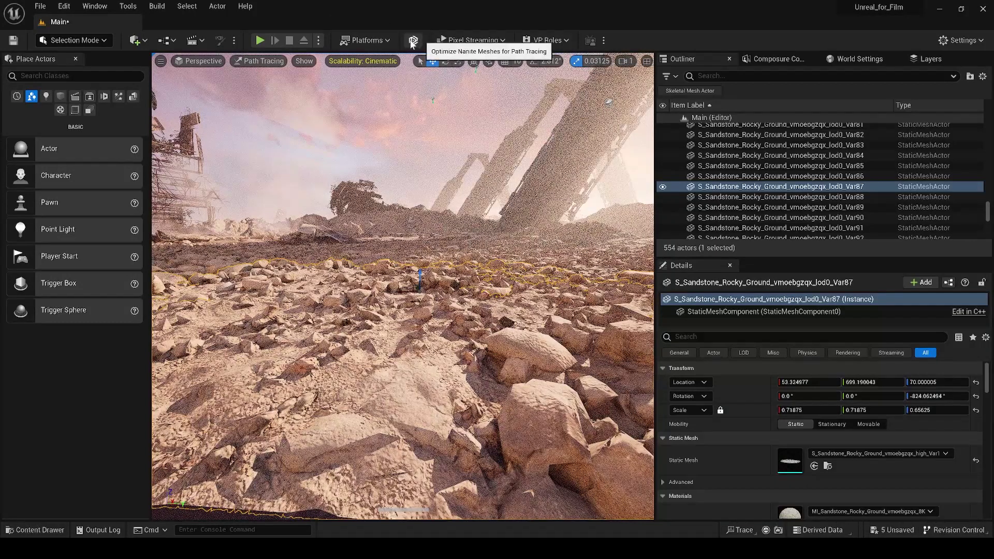
left_click(413, 41)
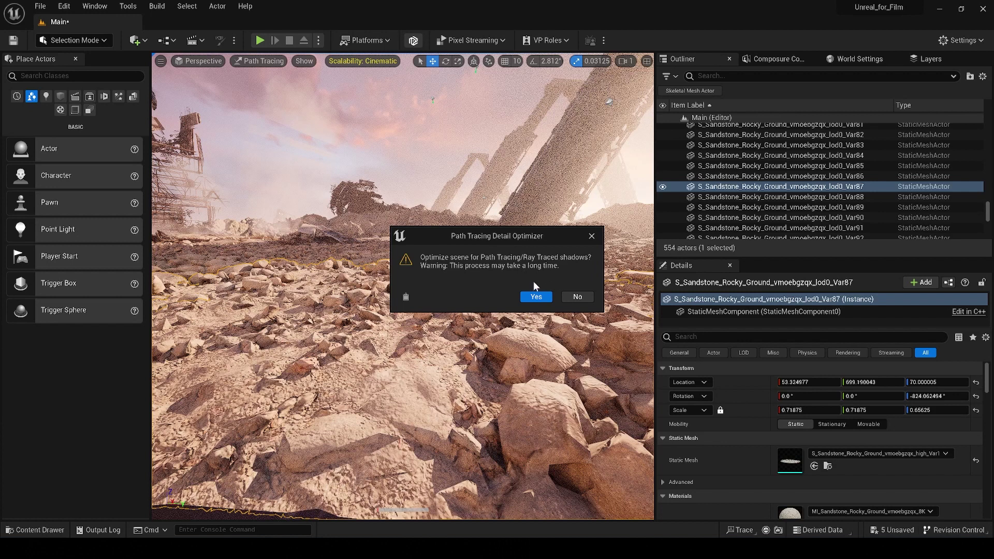
left_click(538, 298)
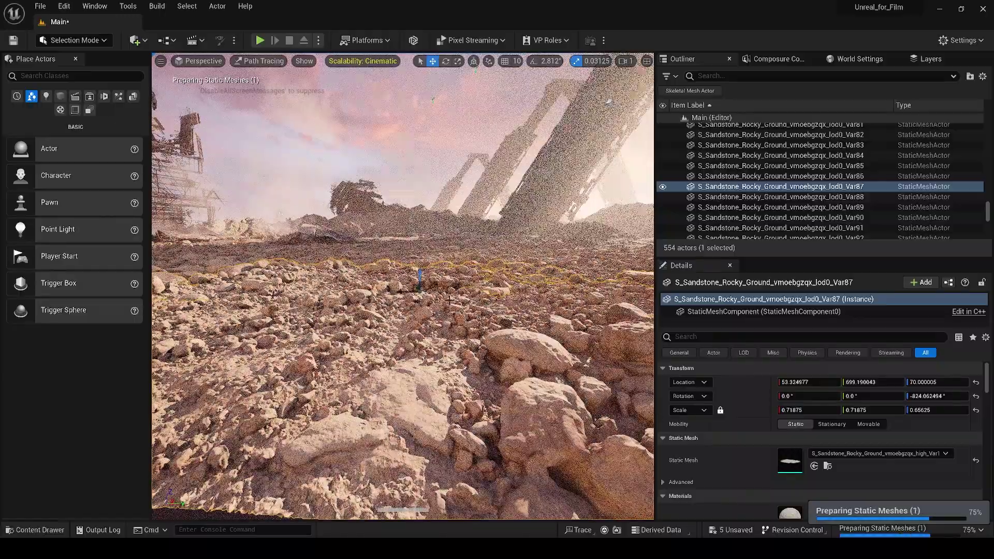
Inspect the terrain and fallen structures from a wider viewpoint, switching from Path Tracing to Lit view mode.
right_click_drag(437, 335, 490, 187)
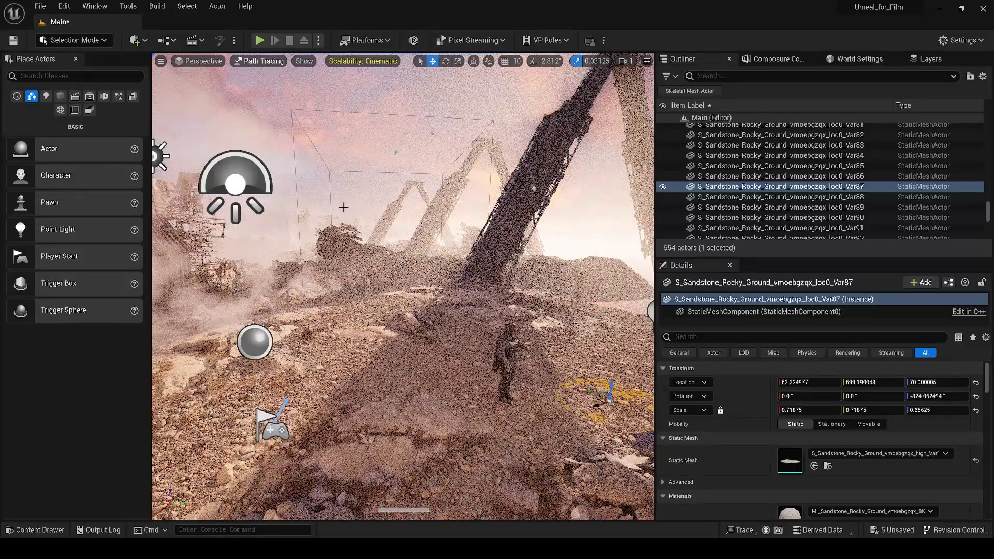
left_click(264, 63)
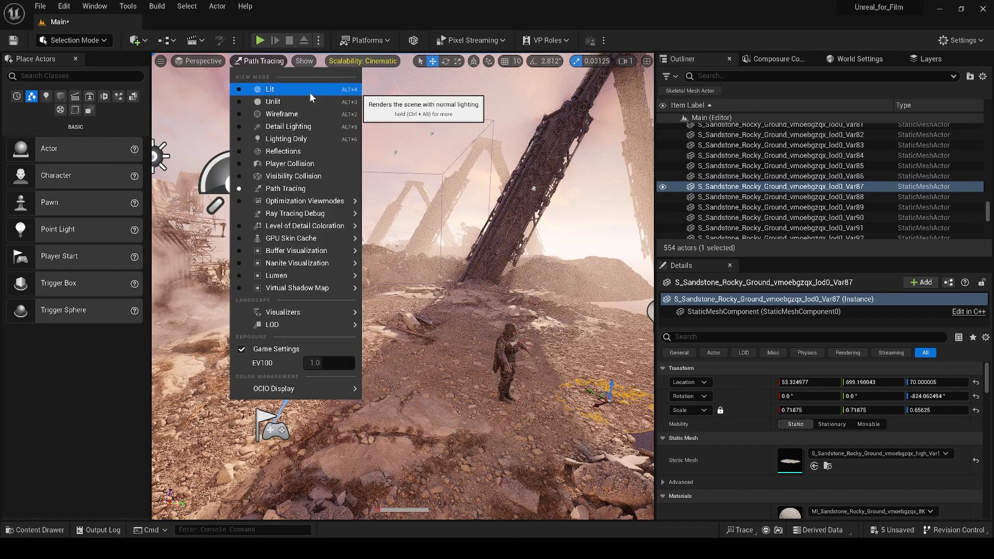
left_click(477, 248)
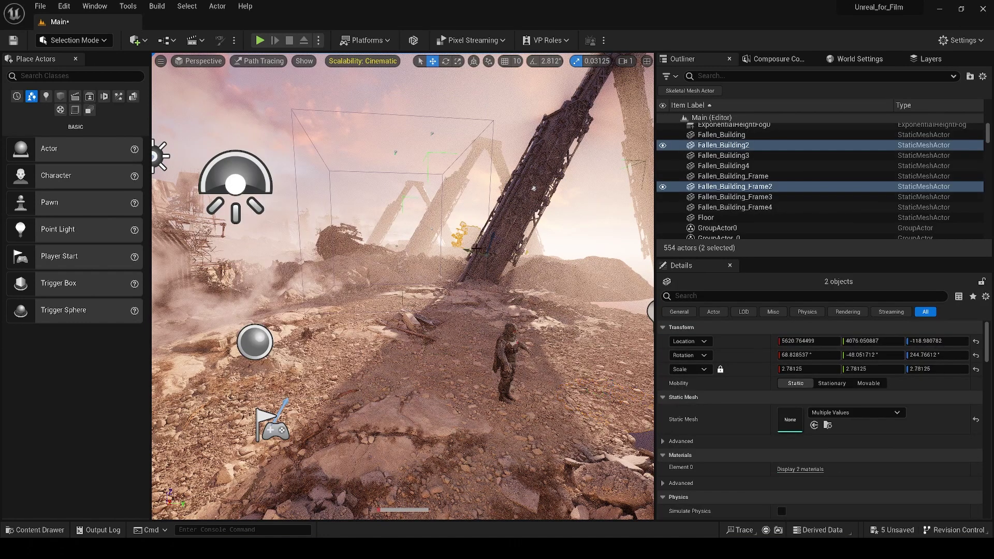
left_click(252, 61)
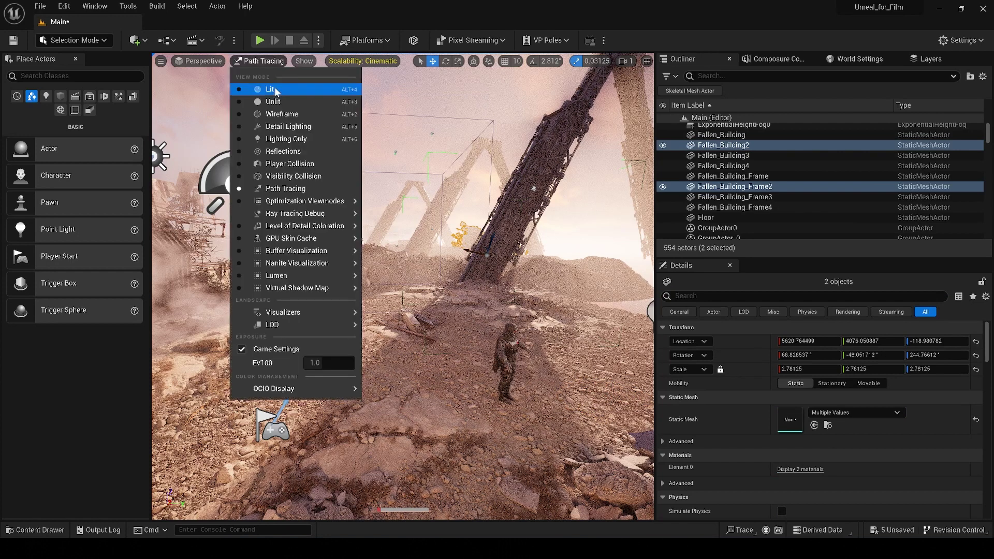
left_click(269, 90)
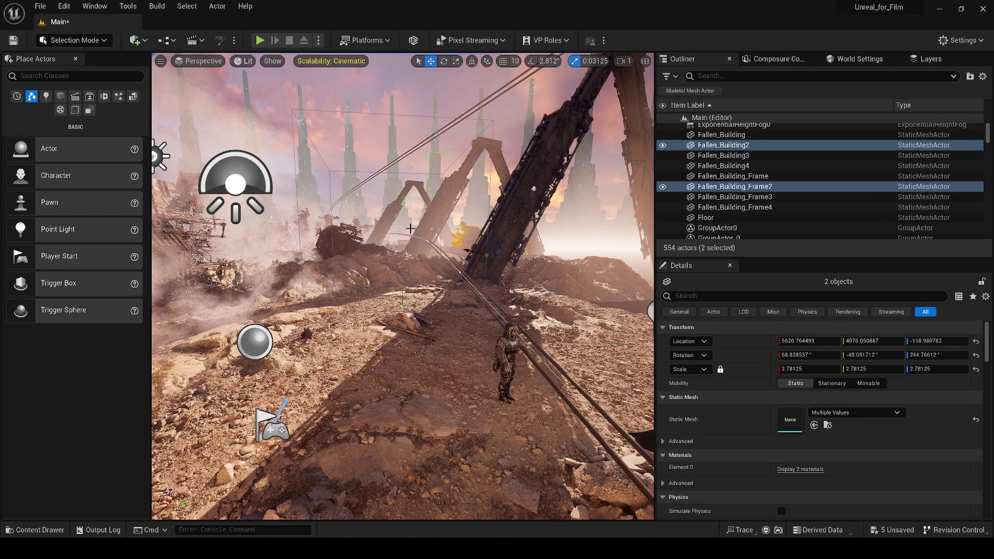
key("s")
right_click_drag(449, 284, 438, 266)
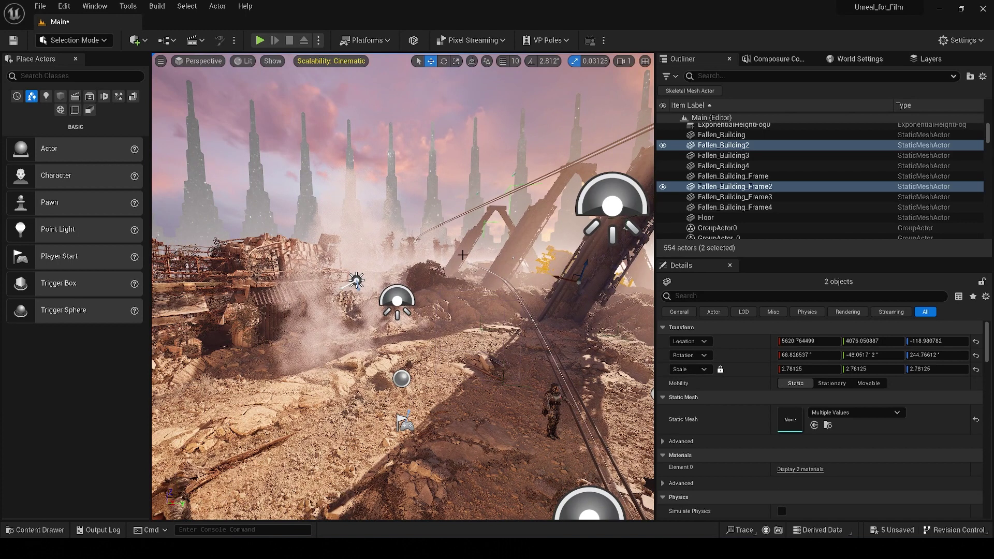
Return the viewport to Path Tracing and start the Path Tracing Detail Optimizer for the scene.
left_click(246, 61)
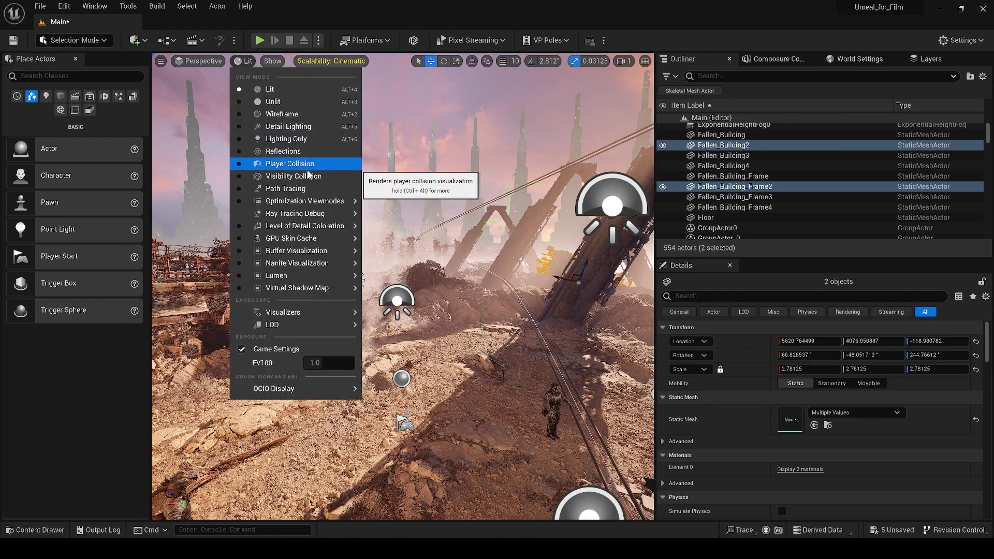
left_click(311, 188)
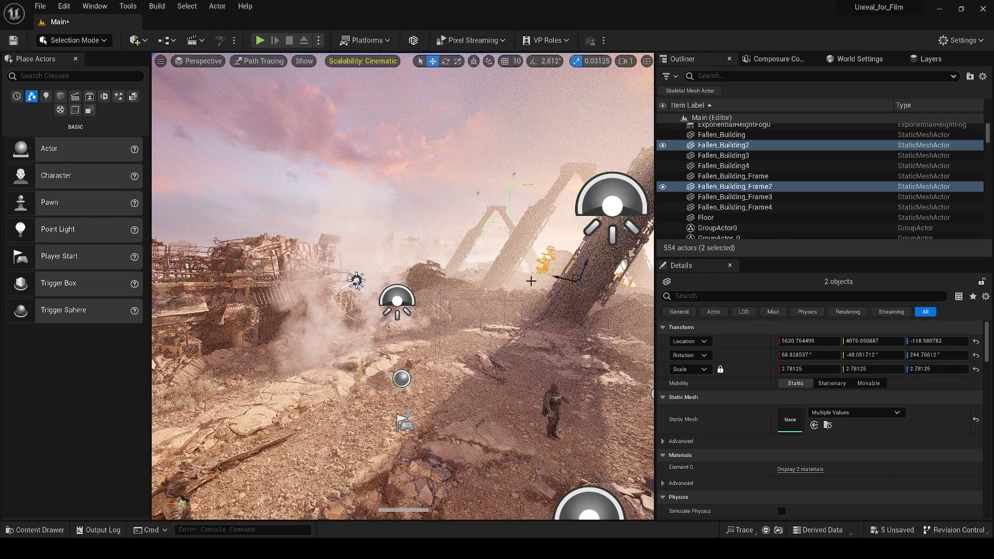
left_click(413, 42)
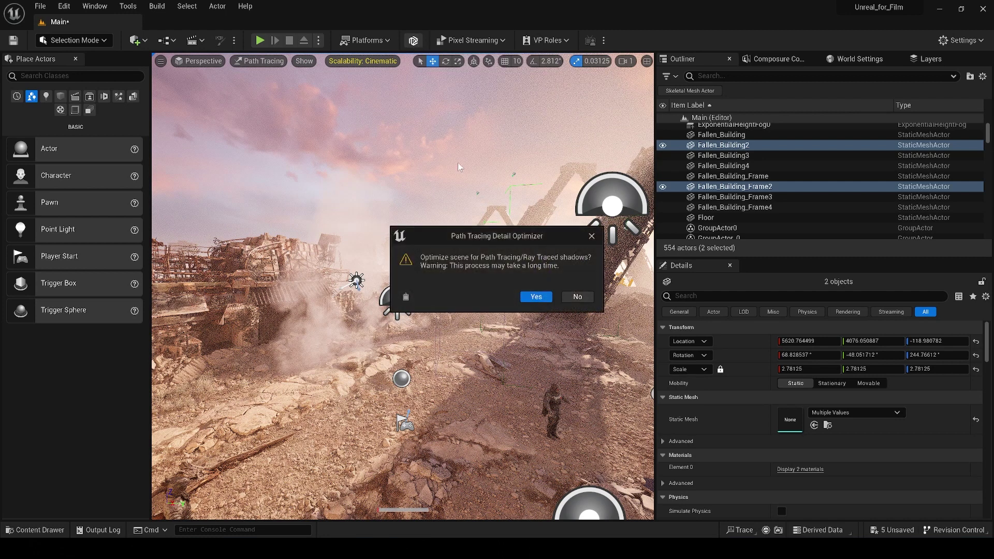